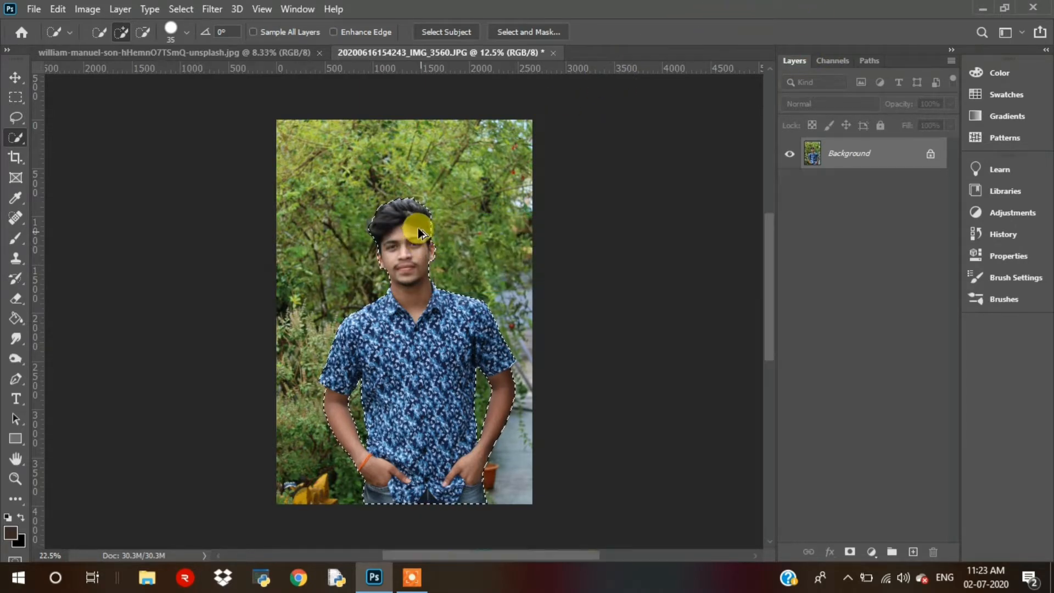
Copy the selected man onto a new layer and hide the Background layer.
scroll(418, 233, "up", 5)
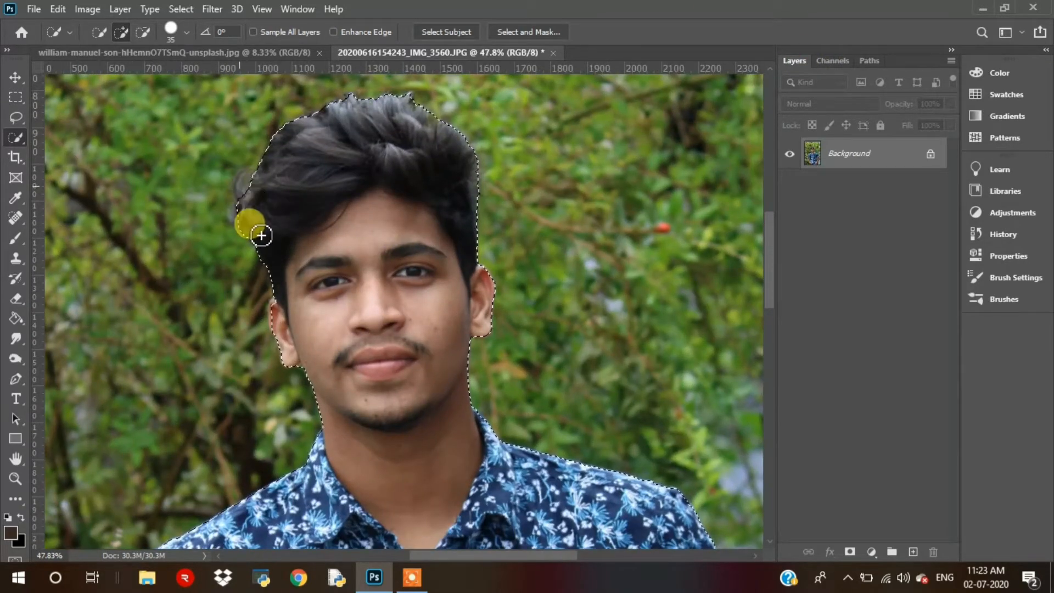
mouse_move(305, 307)
left_mouse_down()
mouse_move(342, 274)
mouse_move(351, 291)
left_mouse_up()
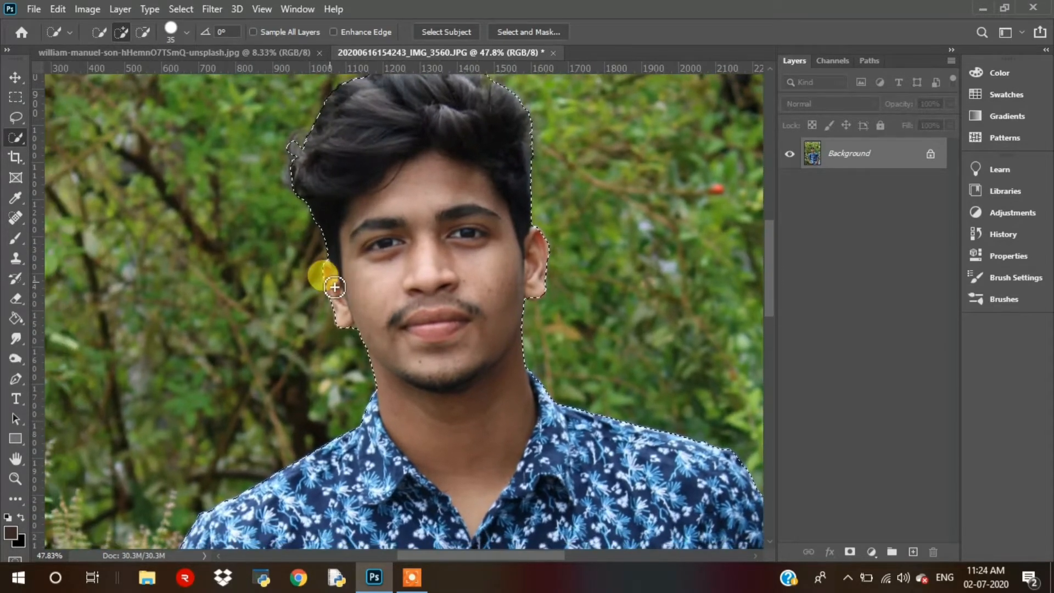
scroll(381, 301, "down", 3)
scroll(448, 495, "down", 6)
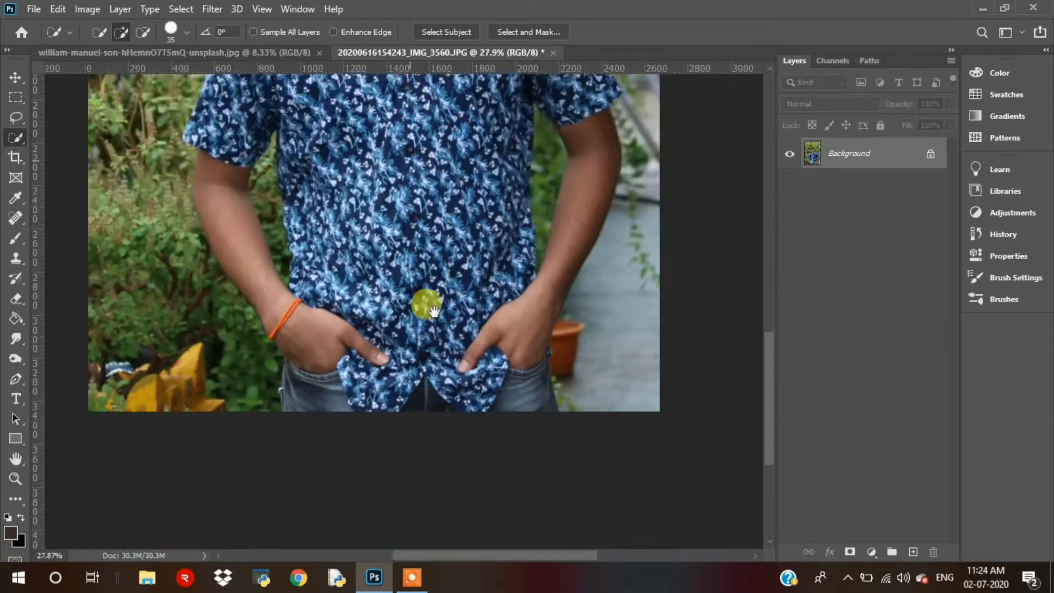
scroll(354, 276, "up", 3)
scroll(487, 225, "up", 4)
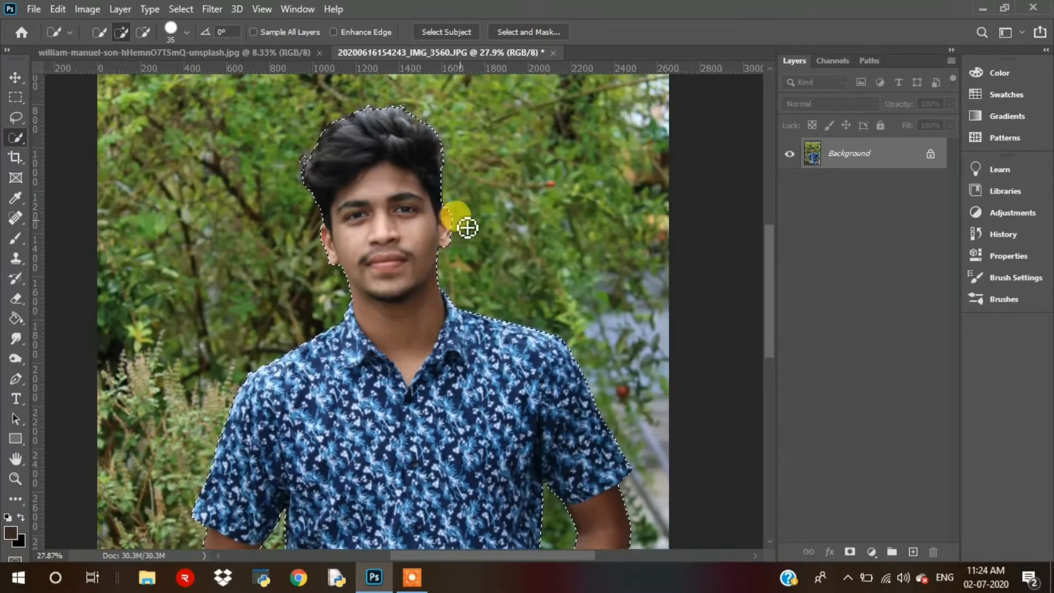
key("ctrl+j")
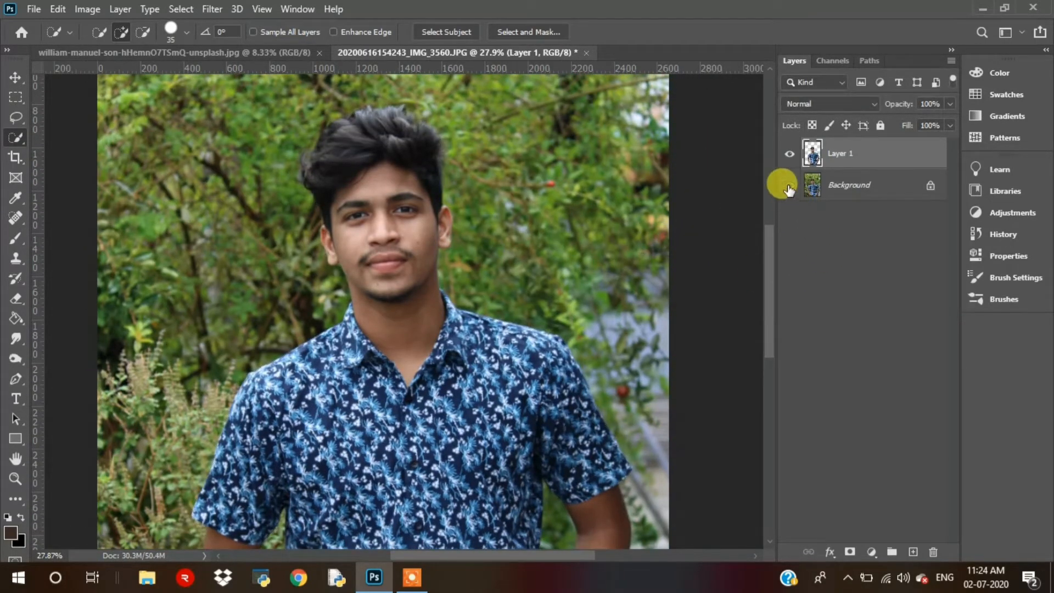
left_click(789, 187)
Select the transparent area around the man on Layer 1 and feather the selection by 2 pixels.
scroll(423, 271, "down", 3)
left_click(813, 156, "ctrl")
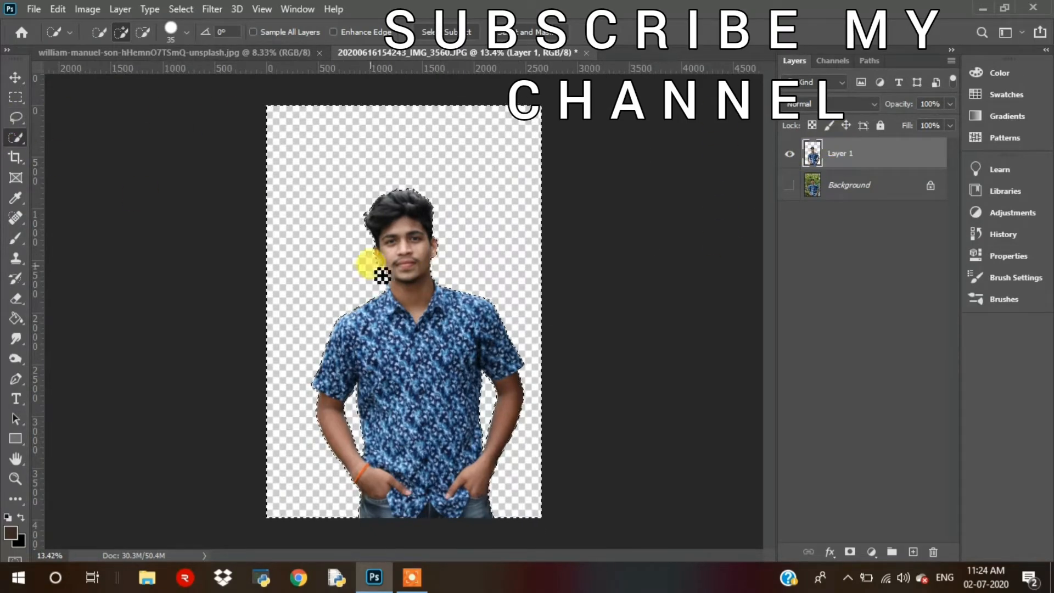
right_click(385, 271)
left_click(409, 302)
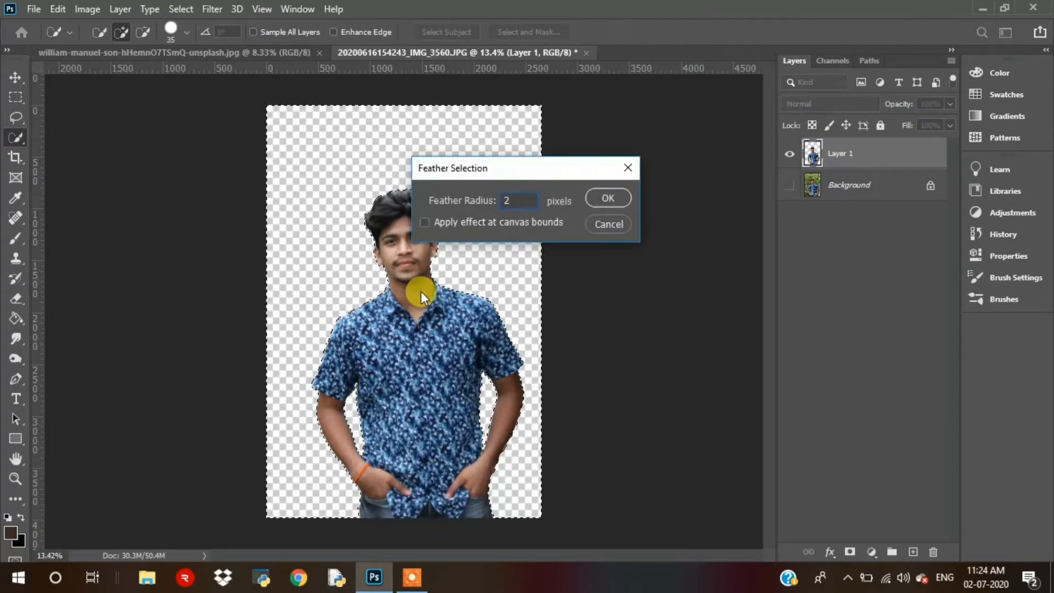
key("Return")
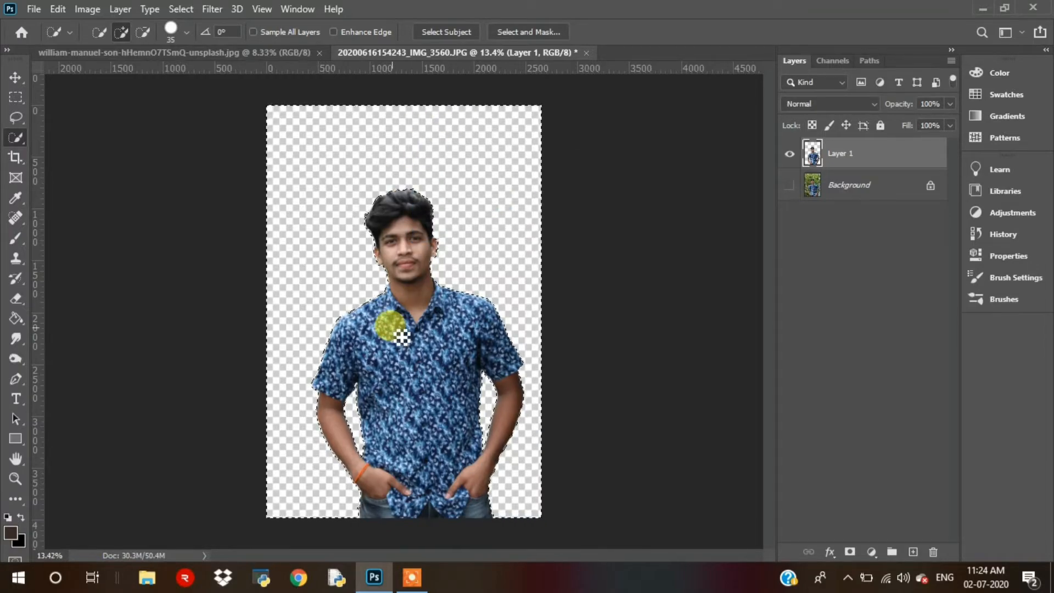
scroll(400, 274, "up", 5)
scroll(379, 280, "down", 5)
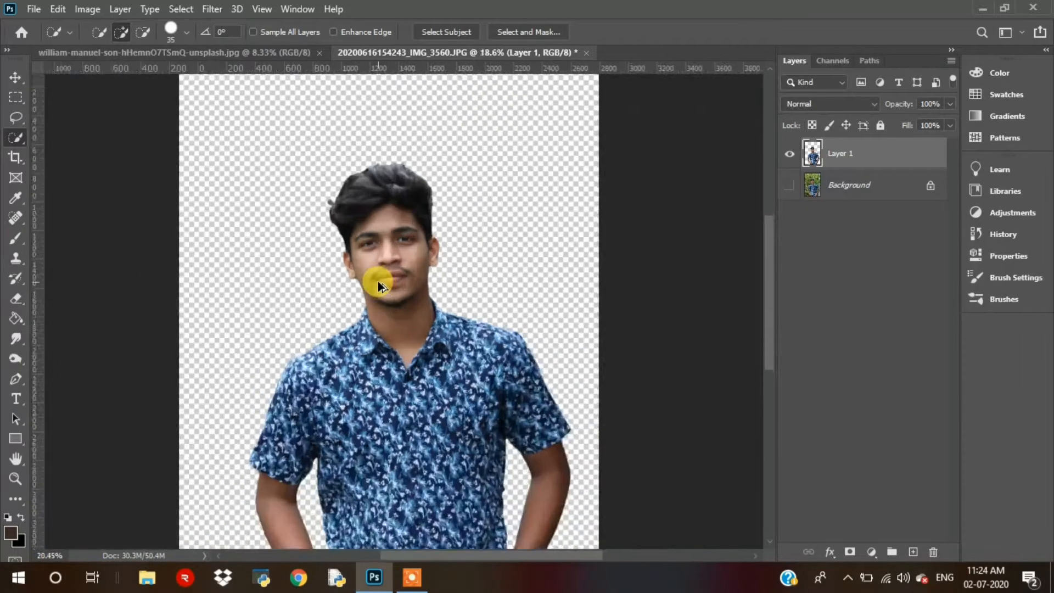
scroll(341, 190, "up", 6)
left_click(15, 298)
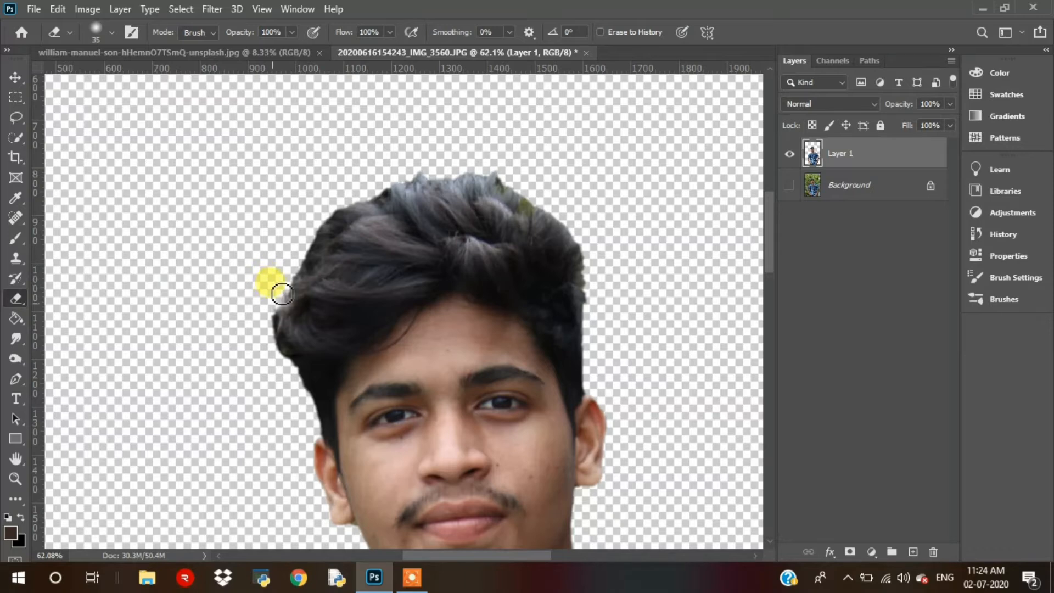
scroll(282, 293, "down", 5)
Bring the beach photo into the portrait document and place its layer beneath the cut-out man.
left_click(117, 51)
key("v")
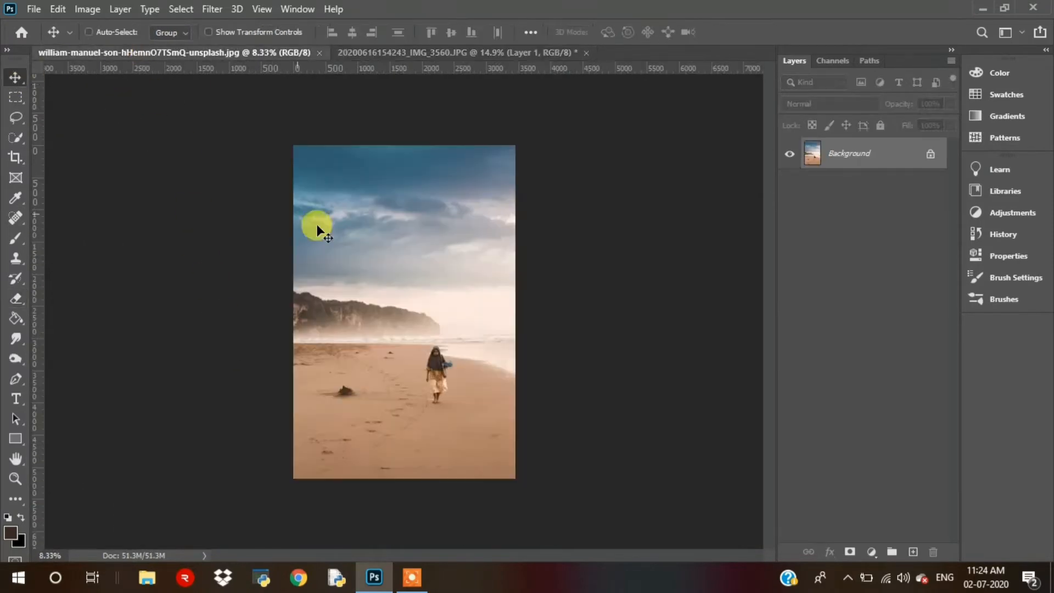
left_click_drag(317, 230, 435, 346)
scroll(417, 227, "down", 2)
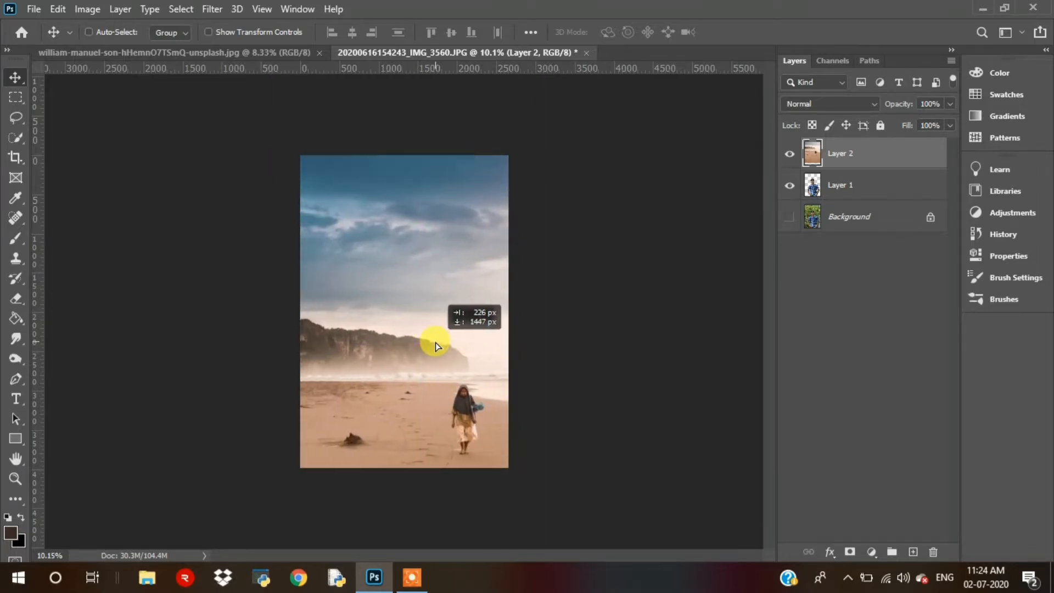
key("ctrl+bracketright")
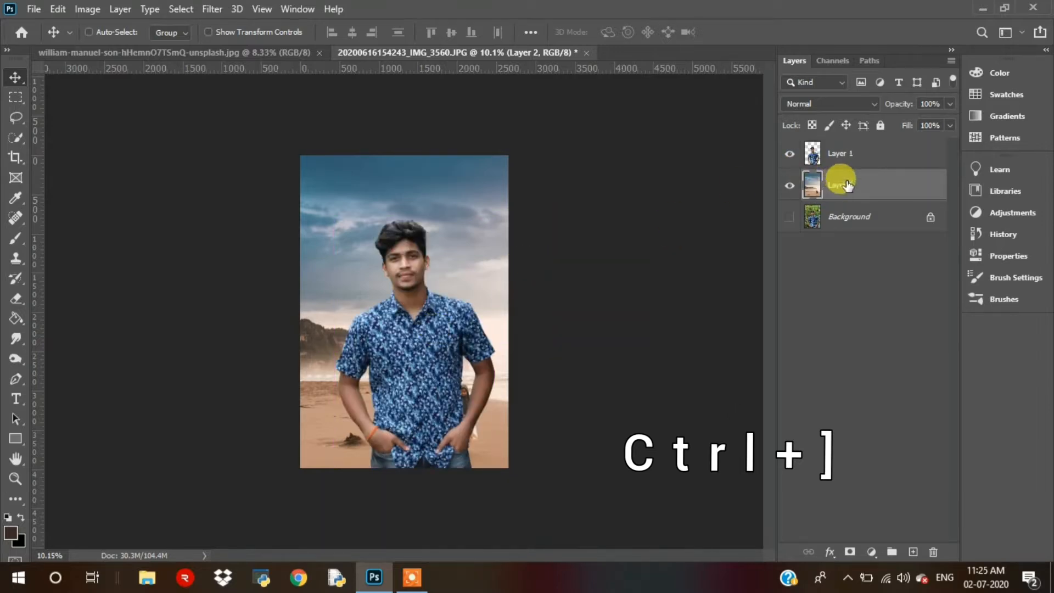
Nudge the man's cut-out on Layer 1 to the right and slightly down over the beach background.
left_click(833, 157)
key("Right")
key("Right")
key("Right")
key("Right")
key("Right")
key("Right")
key("Right")
key("Right")
key("Right")
key("Right")
key("Down")
key("Down")
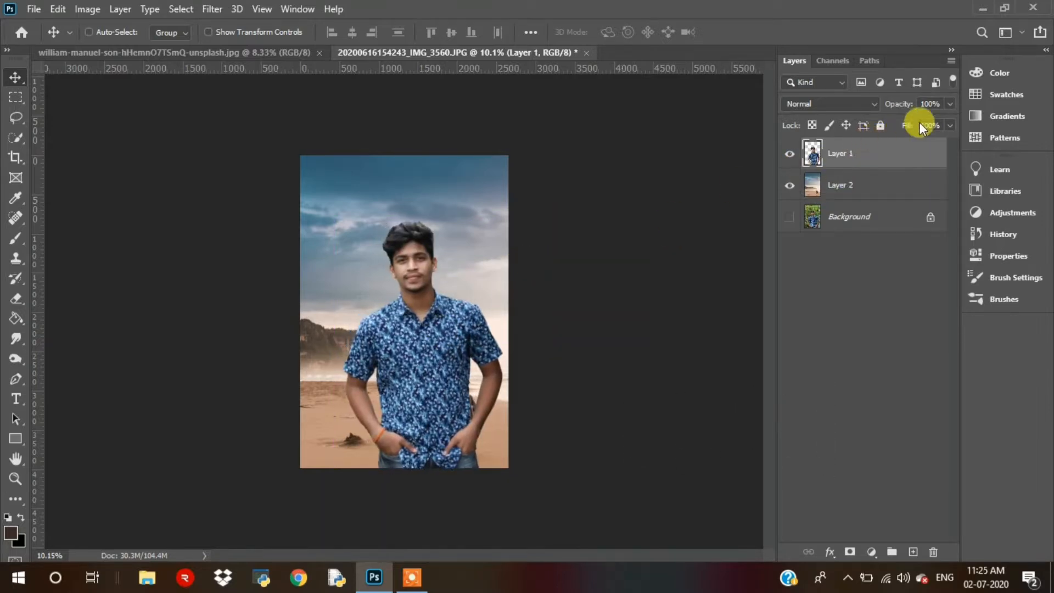
key("Right")
key("Right")
key("Right")
key("Right")
key("Right")
key("Right")
key("Right")
key("Right")
key("Right")
key("Right")
key("Right")
key("Right")
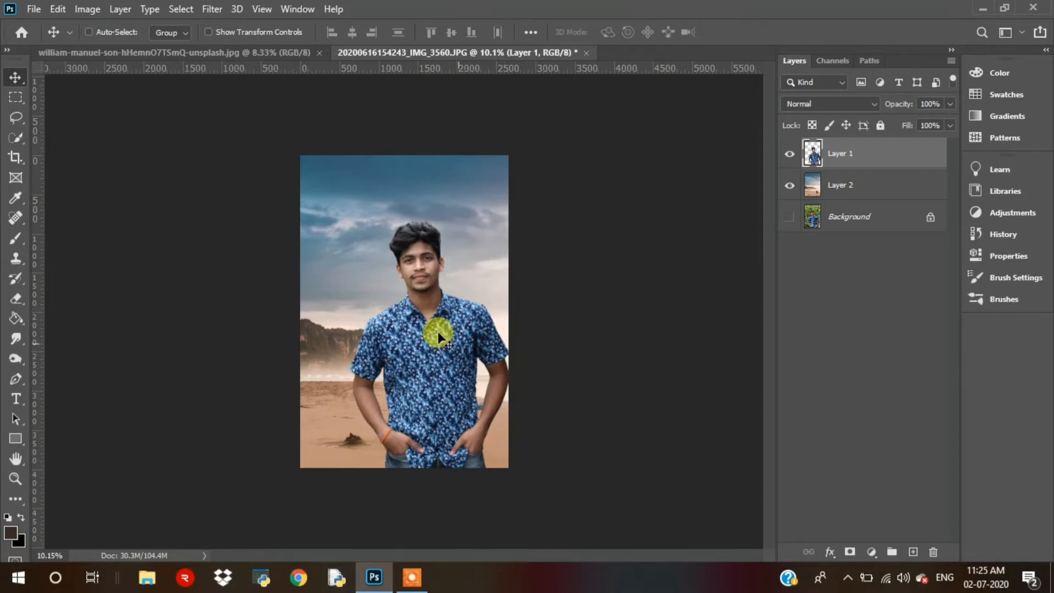
Smooth the skin on the man's forehead with the Smudge tool at 15% strength and a 50 px brush.
scroll(429, 277, "up", 15)
scroll(434, 277, "down", 11)
scroll(442, 274, "up", 1)
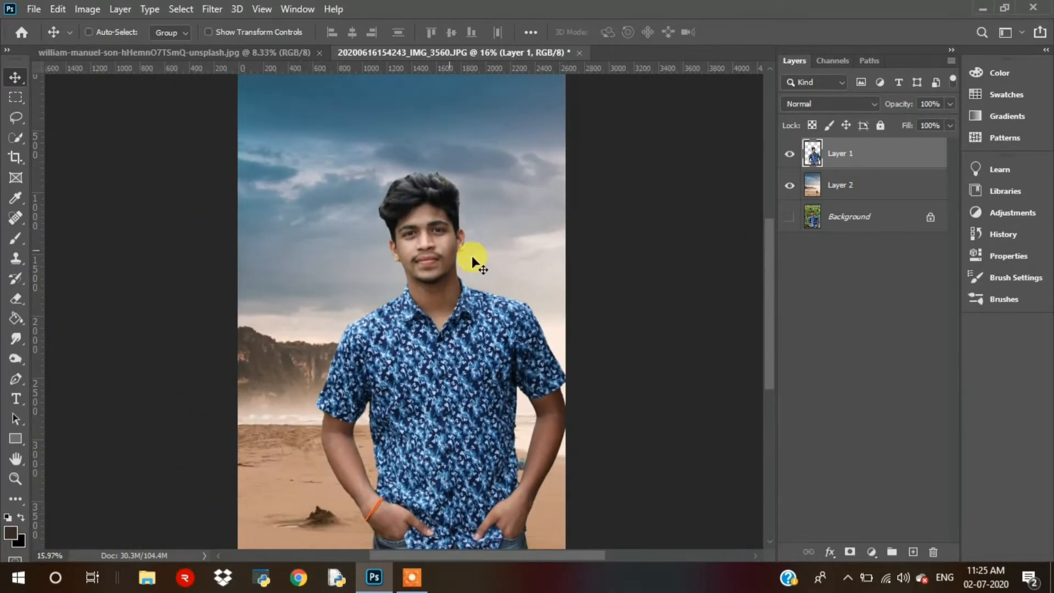
scroll(332, 254, "up", 14)
scroll(308, 293, "down", 4)
left_click_drag(308, 293, 418, 255)
left_click(15, 339)
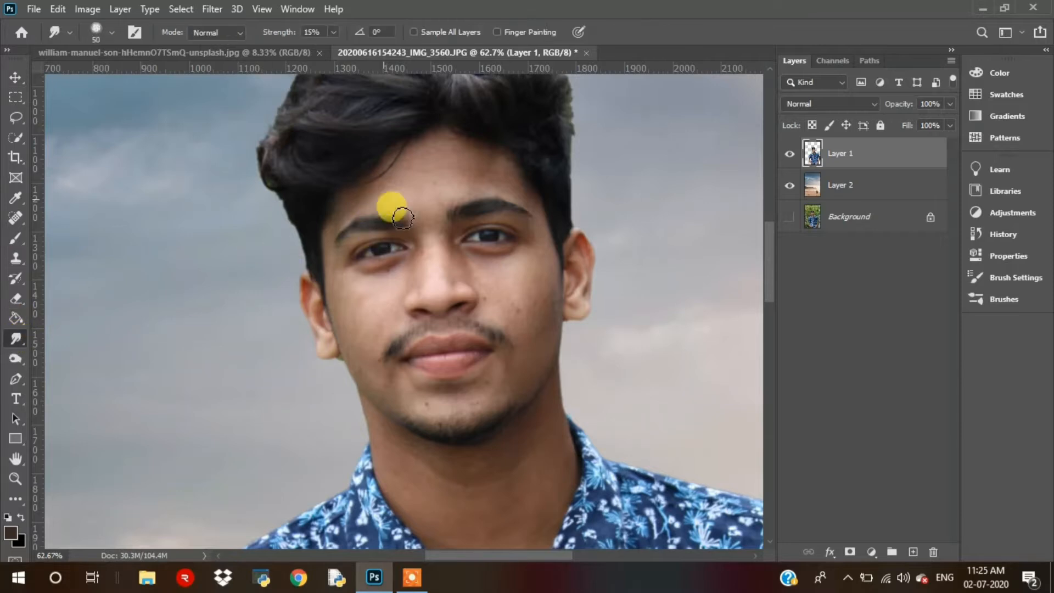
right_click(402, 218)
key("Escape")
scroll(329, 294, "up", 4)
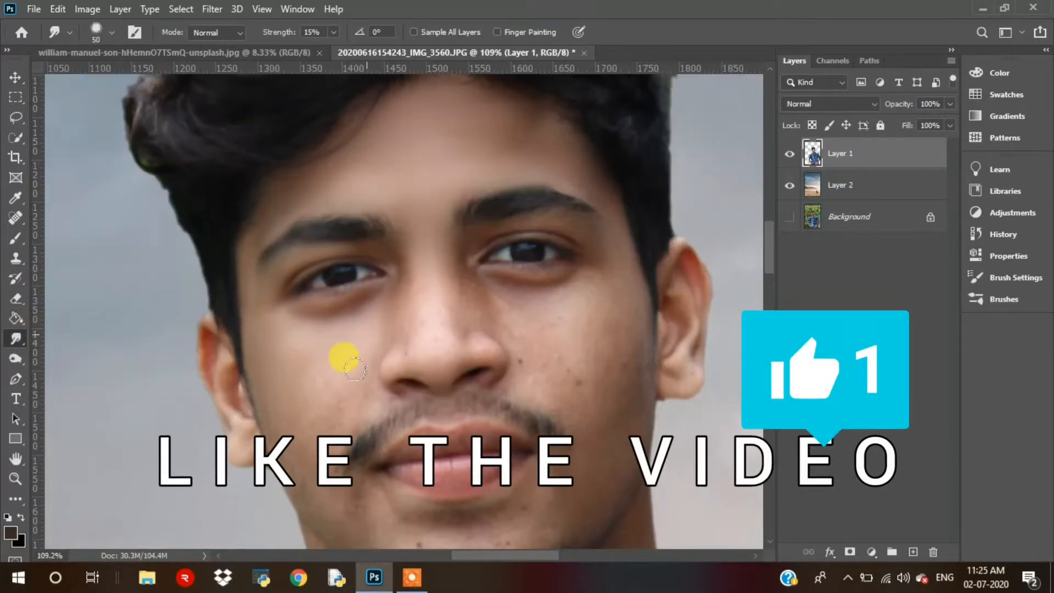
Smooth the cheeks and chin with a 70 px Smudge brush, blending away the skin spots.
scroll(285, 372, "down", 4)
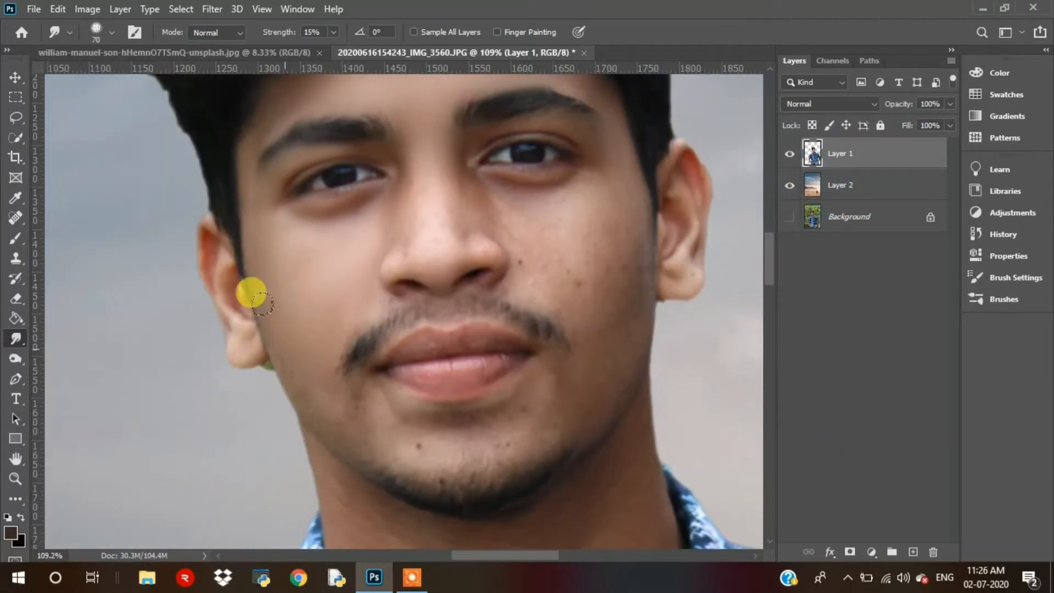
left_click_drag(263, 303, 309, 360)
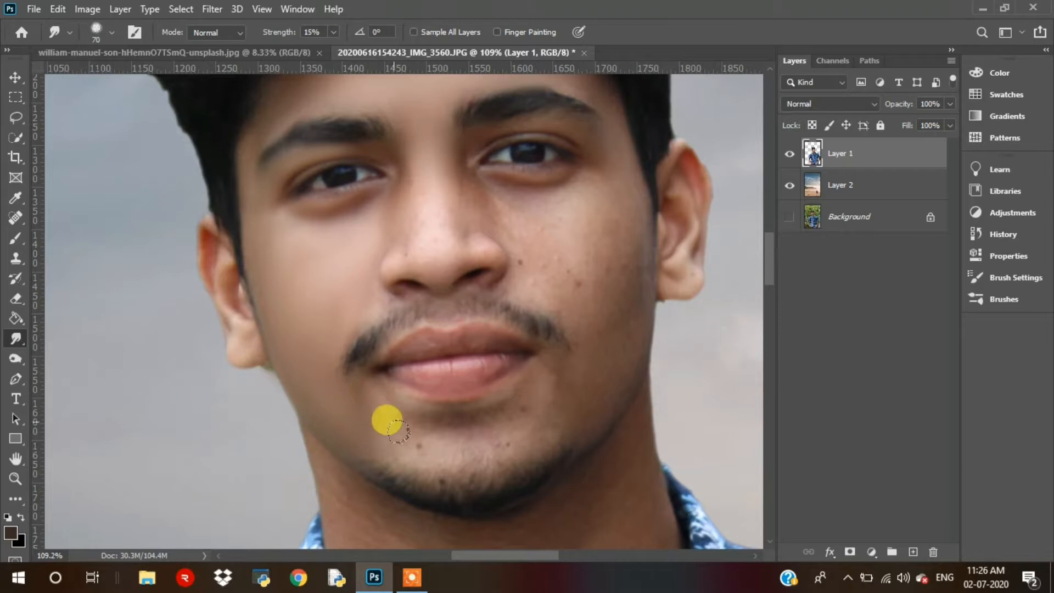
mouse_move(398, 431)
left_mouse_down()
mouse_move(404, 390)
mouse_move(469, 414)
left_mouse_up()
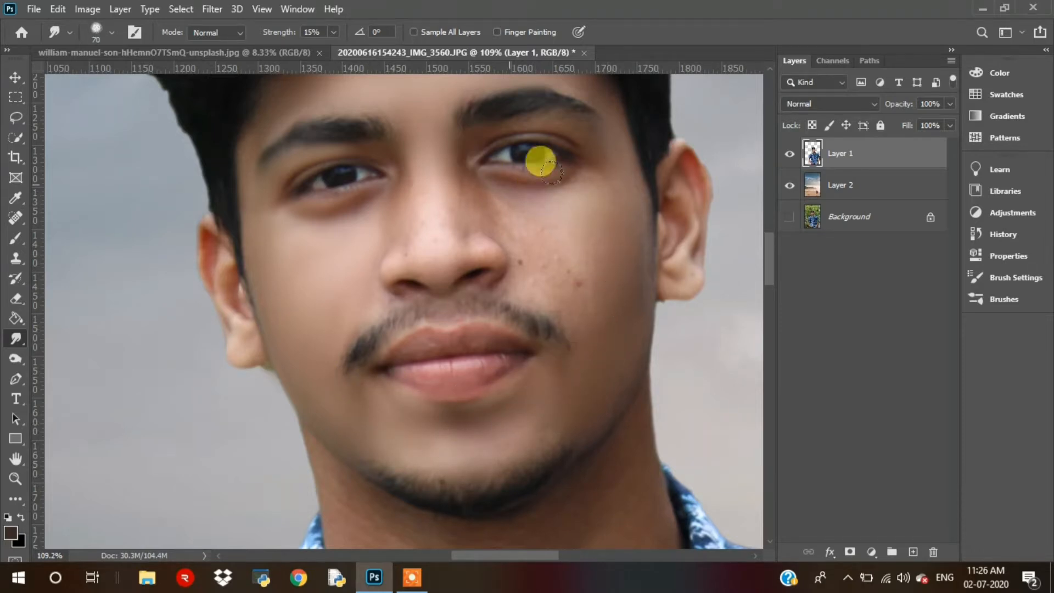
left_click_drag(551, 172, 519, 240)
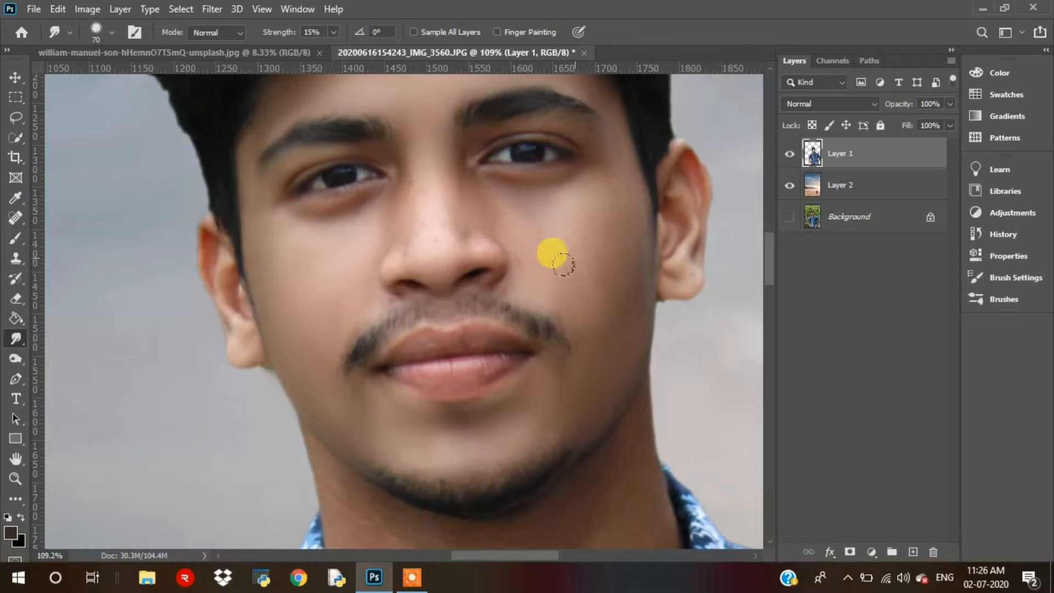
Smooth the skin around the nose with a 40 px Smudge brush.
scroll(549, 220, "up", 3)
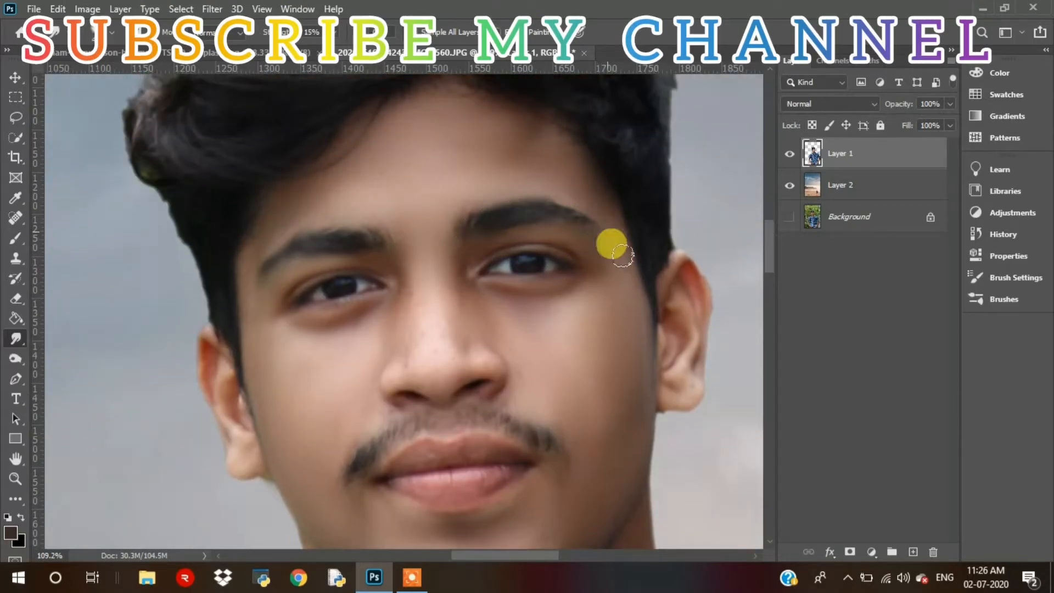
scroll(431, 320, "down", 1)
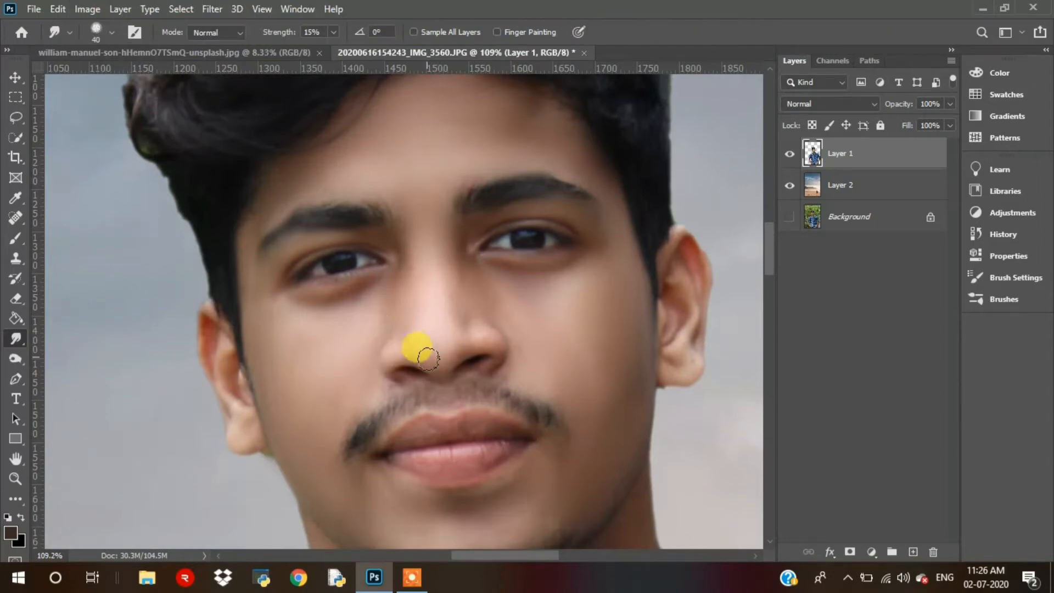
left_click_drag(429, 358, 376, 332)
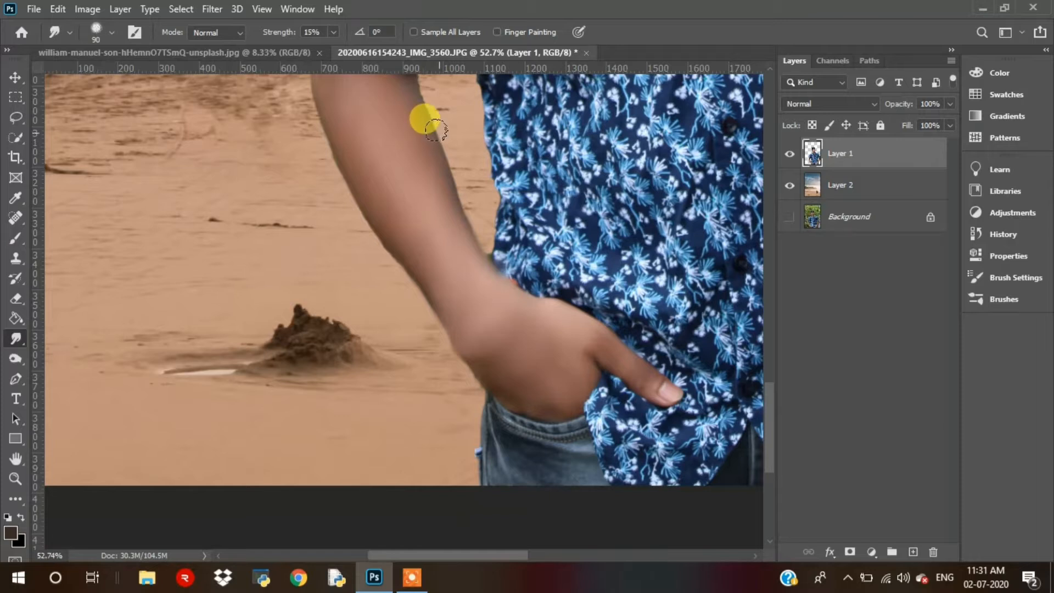
Smooth the skin of the forearm beside the sand mound with a 90 px Smudge brush.
scroll(415, 233, "up", 3)
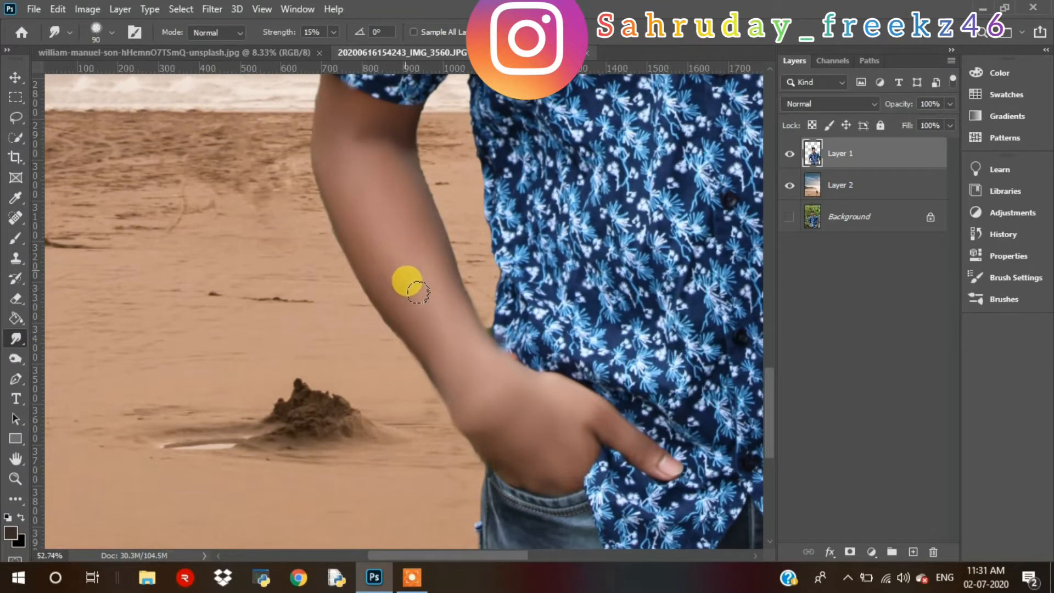
left_click_drag(374, 244, 405, 265)
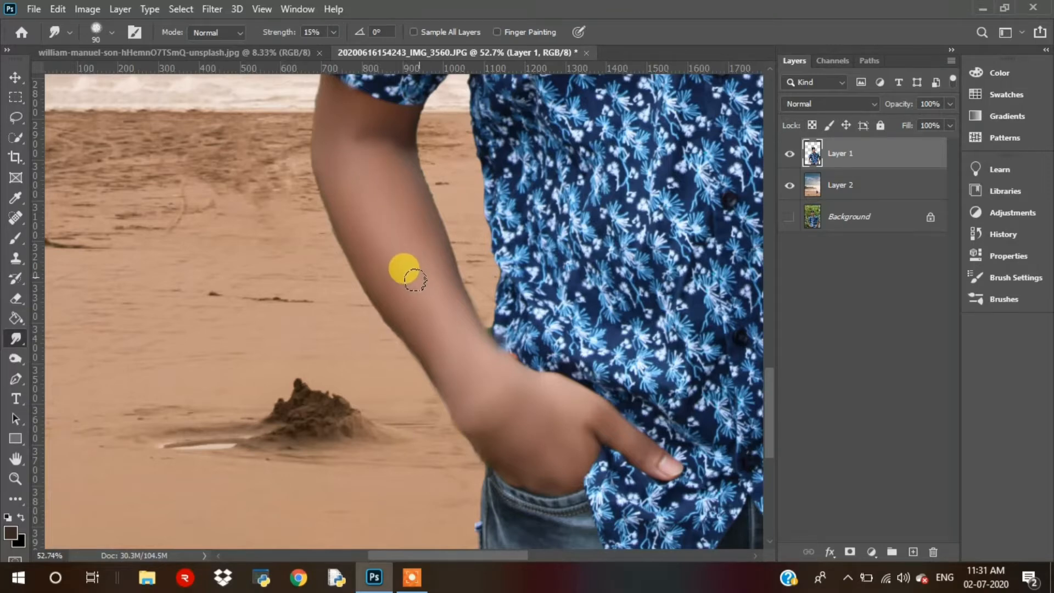
scroll(415, 281, "down", 4)
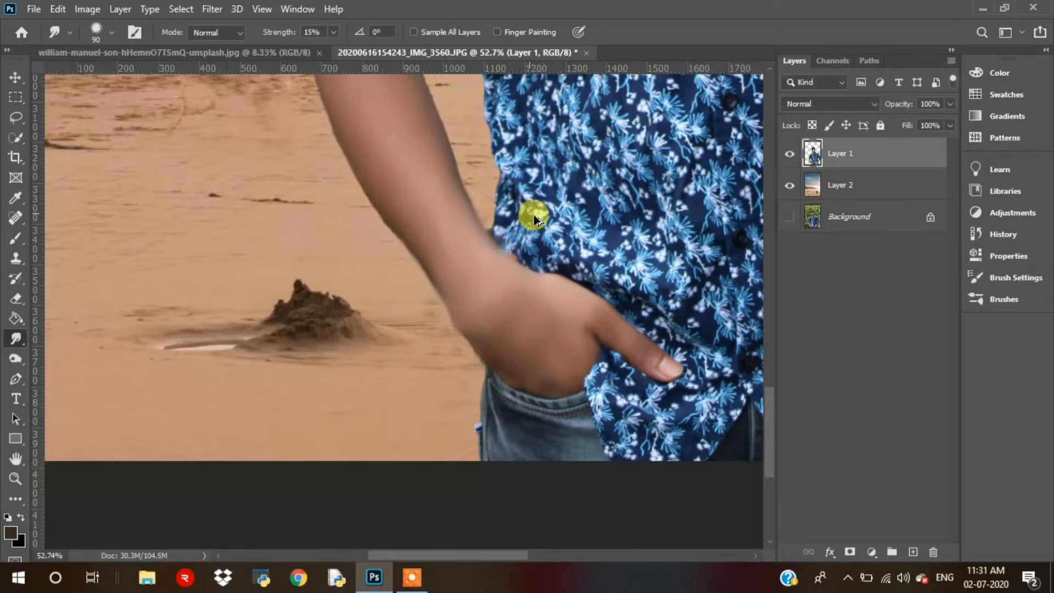
scroll(533, 217, "down", 3)
left_click_drag(522, 282, 297, 439)
left_click_drag(442, 362, 373, 544)
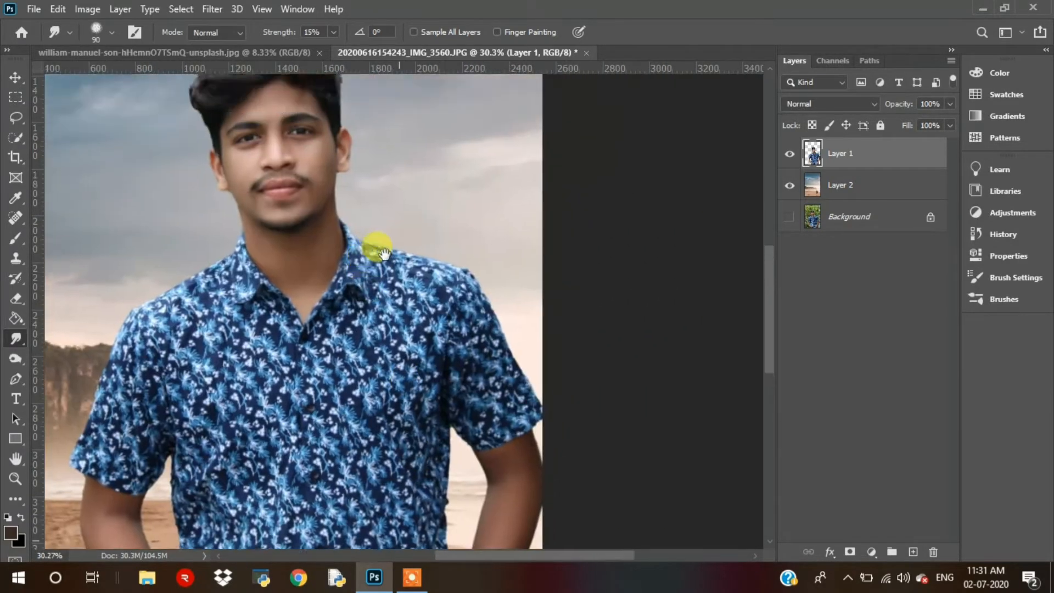
scroll(383, 253, "down", 2)
left_click_drag(471, 494, 525, 503)
left_click(546, 555)
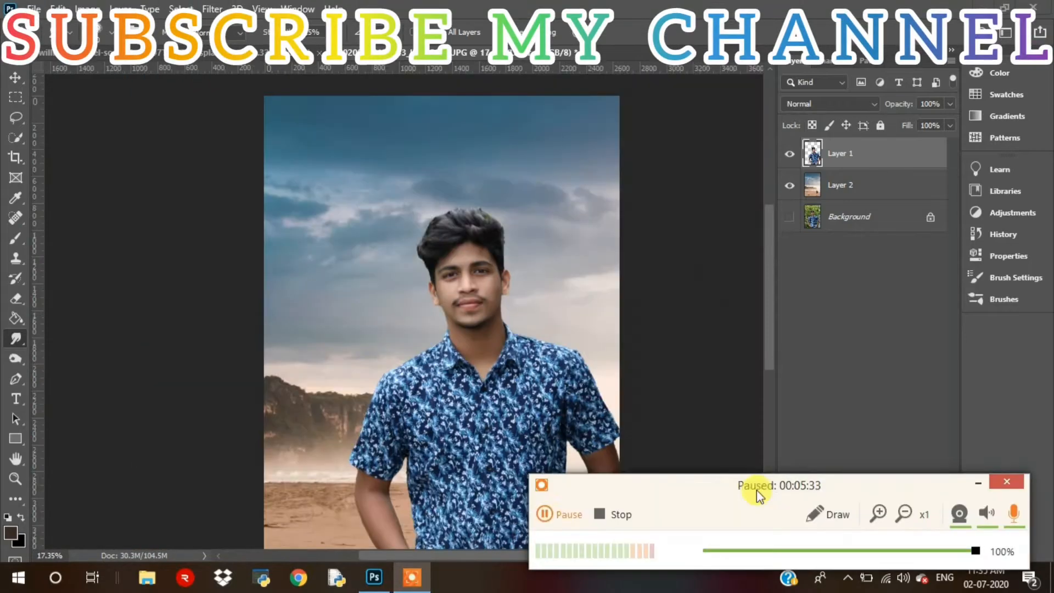
left_click(976, 486)
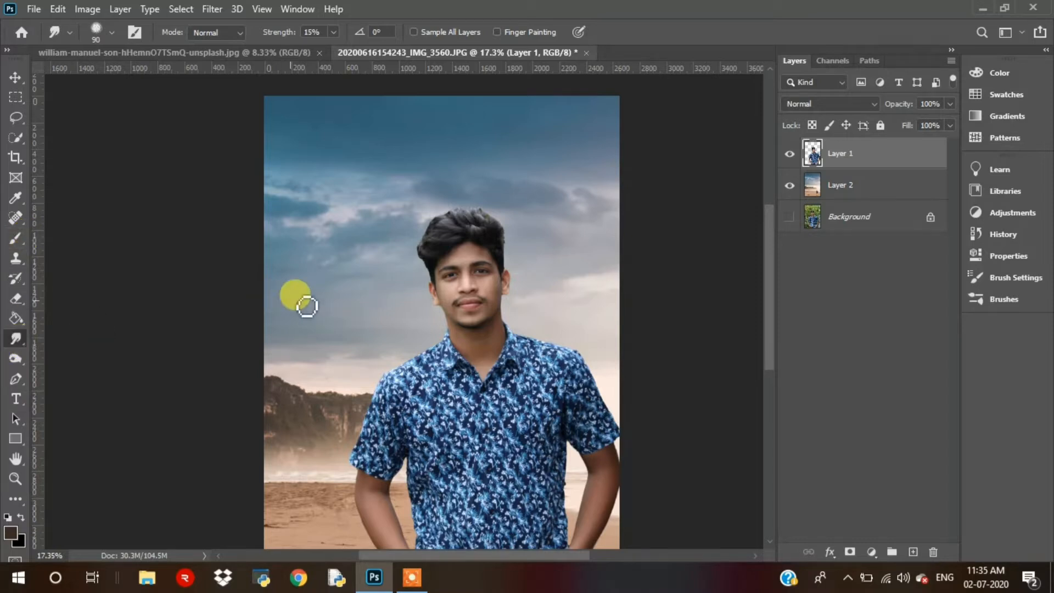
Choose the 90 px bristle brush from the "brush by BOBBY" set for smudging the man's hair.
right_click(316, 297)
scroll(320, 494, "down", 1)
scroll(365, 483, "down", 3)
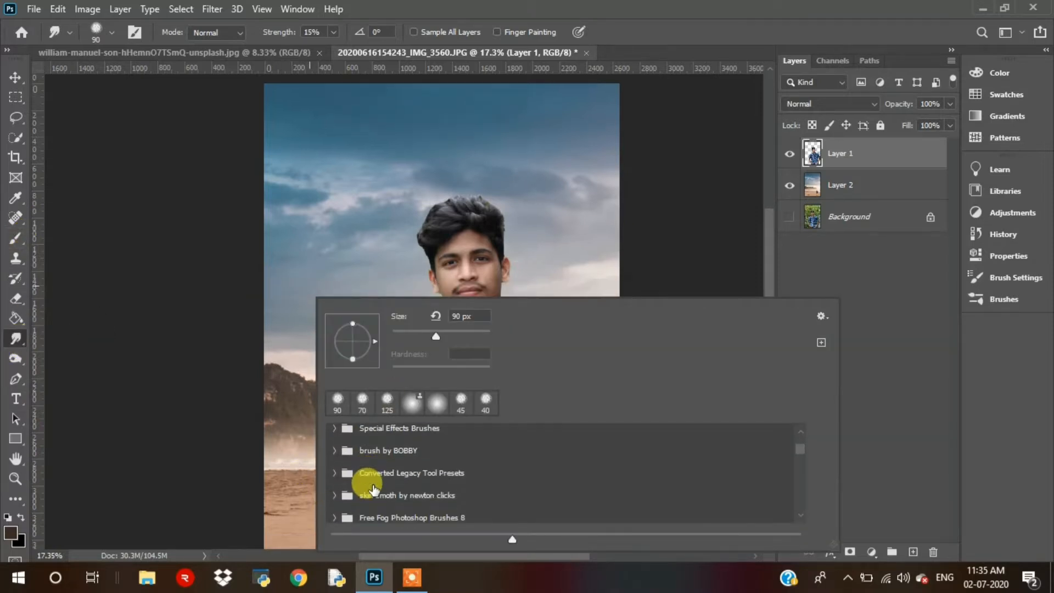
left_click(335, 451)
scroll(399, 516, "down", 1)
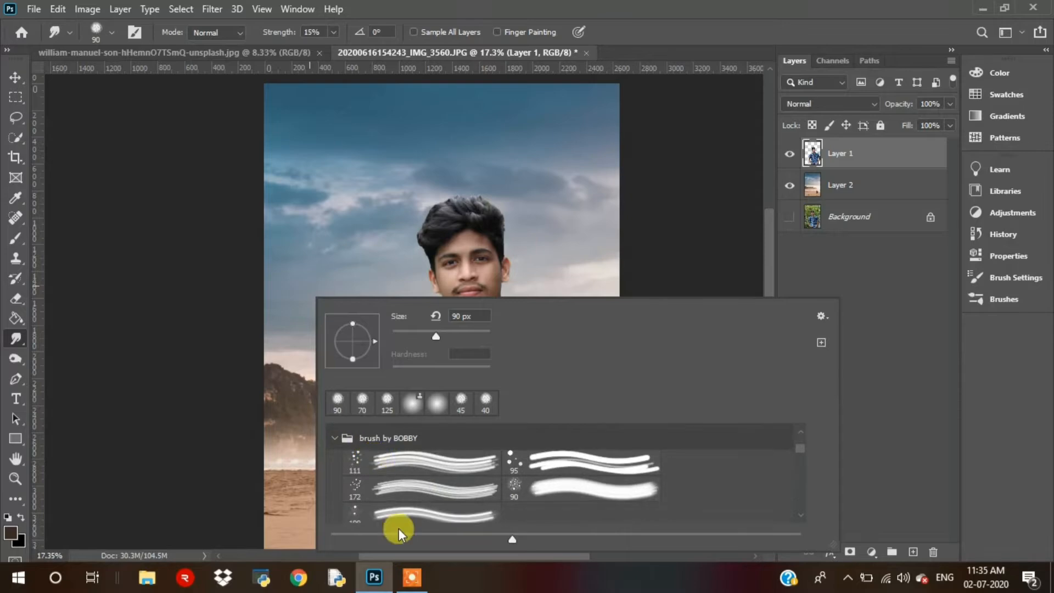
left_click(542, 490)
left_click(421, 238)
scroll(446, 202, "up", 4)
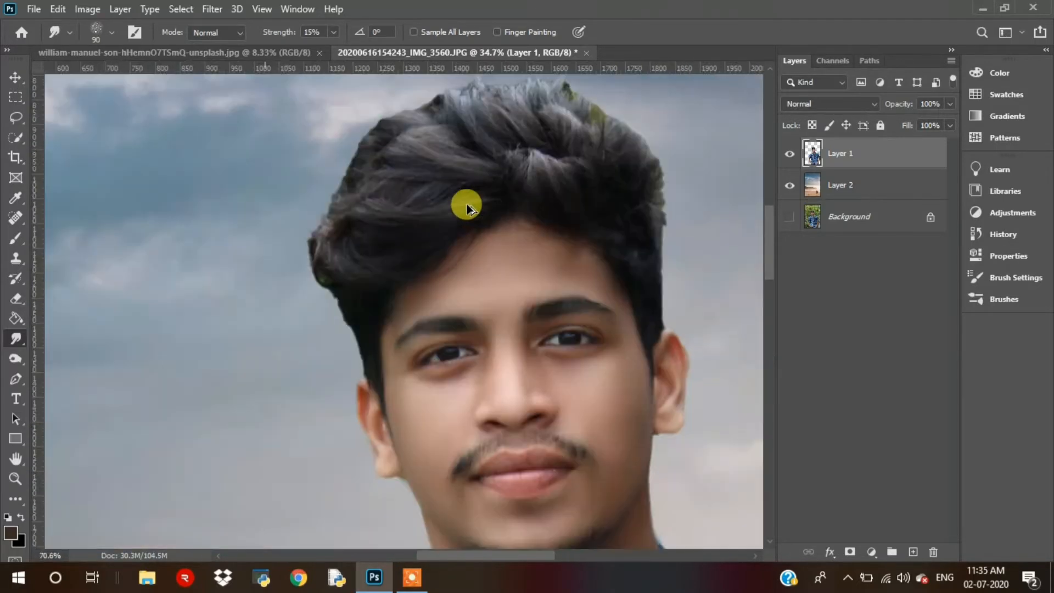
scroll(470, 193, "down", 2)
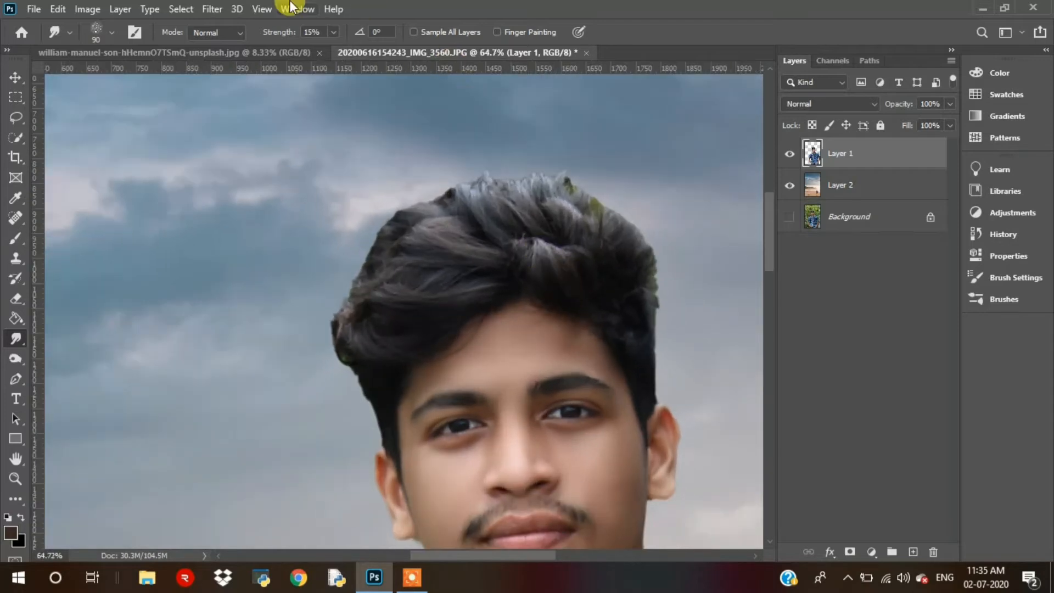
Raise the Smudge strength to 40% and smudge the man's hair along its strands and outline with the bristle brush at 80 px.
left_click_drag(335, 34, 357, 49)
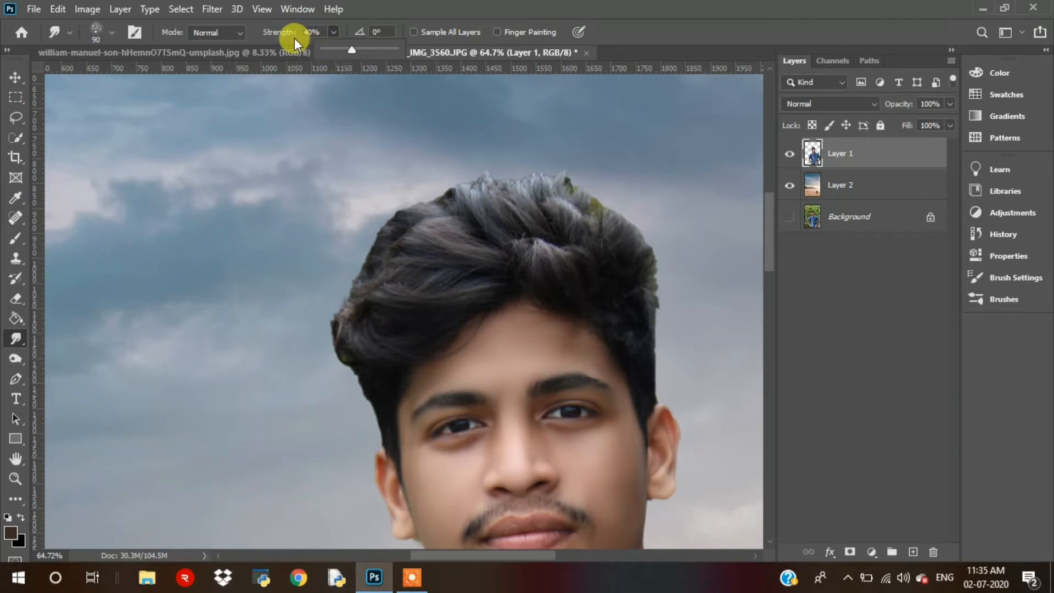
mouse_move(580, 215)
left_mouse_down()
mouse_move(635, 305)
mouse_move(638, 296)
mouse_move(624, 304)
mouse_move(611, 266)
mouse_move(586, 256)
mouse_move(613, 257)
mouse_move(617, 199)
mouse_move(596, 241)
mouse_move(594, 175)
mouse_move(591, 238)
mouse_move(579, 181)
mouse_move(570, 235)
mouse_move(537, 164)
mouse_move(561, 226)
mouse_move(528, 179)
mouse_move(541, 202)
mouse_move(483, 144)
mouse_move(508, 195)
mouse_move(481, 161)
mouse_move(584, 202)
left_mouse_up()
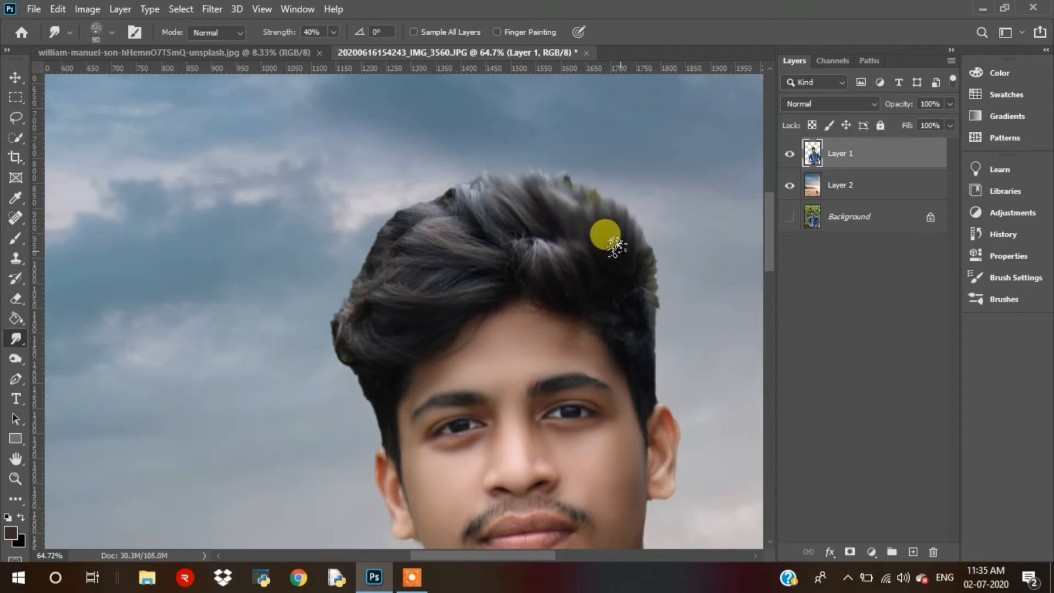
mouse_move(616, 246)
left_mouse_down()
mouse_move(589, 178)
mouse_move(589, 213)
mouse_move(555, 145)
mouse_move(579, 208)
mouse_move(548, 179)
mouse_move(517, 182)
mouse_move(574, 203)
mouse_move(510, 157)
mouse_move(530, 211)
mouse_move(476, 171)
mouse_move(482, 223)
mouse_move(427, 185)
mouse_move(452, 231)
mouse_move(501, 248)
mouse_move(492, 216)
mouse_move(544, 270)
mouse_move(543, 251)
mouse_move(553, 278)
mouse_move(558, 252)
mouse_move(517, 184)
mouse_move(539, 225)
mouse_move(467, 174)
mouse_move(376, 251)
mouse_move(507, 256)
mouse_move(455, 269)
mouse_move(472, 253)
mouse_move(439, 291)
mouse_move(409, 301)
mouse_move(370, 251)
mouse_move(392, 302)
mouse_move(364, 255)
mouse_move(428, 287)
mouse_move(378, 232)
mouse_move(434, 273)
mouse_move(409, 244)
mouse_move(455, 262)
mouse_move(390, 240)
mouse_move(471, 254)
mouse_move(437, 253)
mouse_move(416, 231)
mouse_move(494, 249)
mouse_move(453, 205)
mouse_move(507, 234)
mouse_move(409, 206)
mouse_move(503, 221)
mouse_move(437, 203)
left_mouse_up()
mouse_move(512, 227)
left_mouse_down()
mouse_move(469, 202)
mouse_move(531, 224)
mouse_move(455, 176)
mouse_move(507, 205)
mouse_move(470, 172)
mouse_move(521, 194)
mouse_move(479, 156)
mouse_move(513, 172)
mouse_move(461, 230)
mouse_move(428, 209)
left_mouse_up()
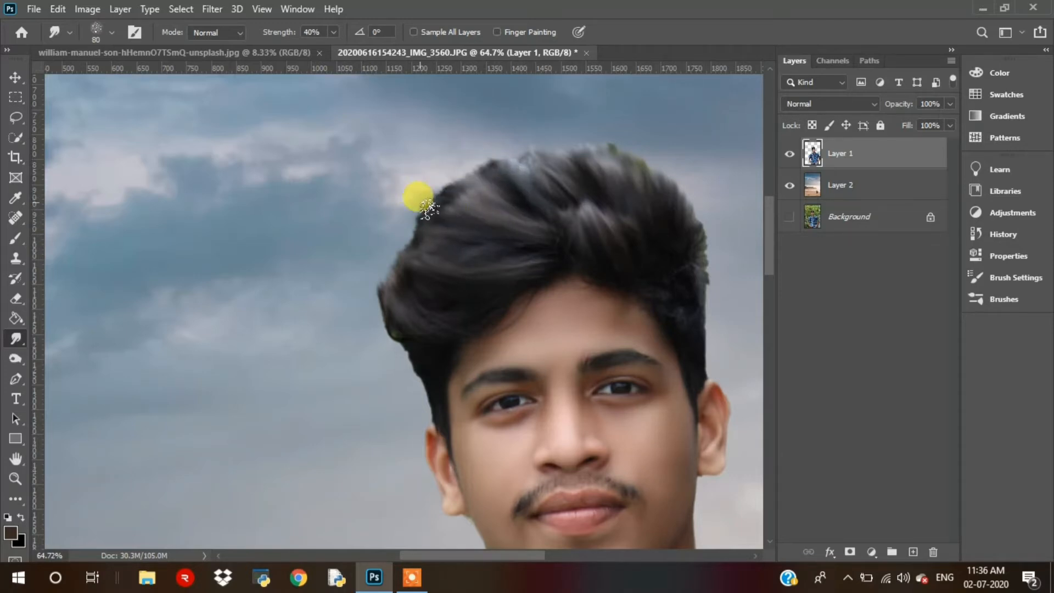
mouse_move(423, 307)
left_mouse_down()
mouse_move(400, 305)
mouse_move(376, 279)
mouse_move(390, 308)
mouse_move(400, 285)
mouse_move(364, 247)
mouse_move(400, 250)
mouse_move(405, 269)
mouse_move(378, 200)
mouse_move(416, 269)
mouse_move(384, 205)
mouse_move(423, 256)
mouse_move(405, 218)
left_mouse_up()
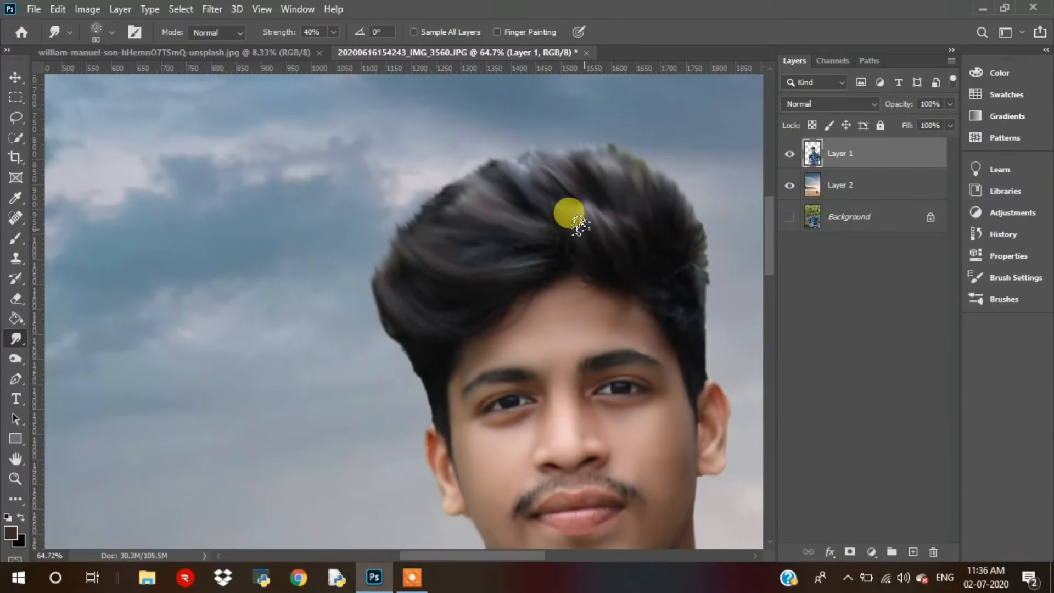
mouse_move(569, 213)
left_mouse_down()
mouse_move(524, 201)
mouse_move(487, 154)
mouse_move(541, 142)
mouse_move(586, 161)
mouse_move(567, 151)
left_mouse_up()
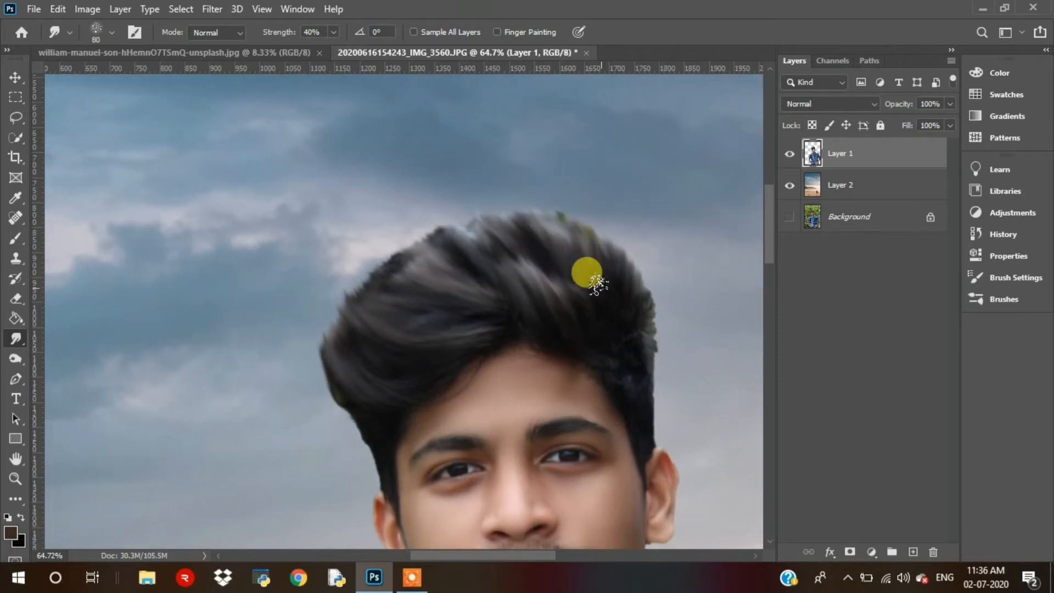
mouse_move(597, 283)
left_mouse_down()
mouse_move(590, 238)
mouse_move(581, 253)
mouse_move(526, 244)
mouse_move(507, 172)
mouse_move(423, 182)
mouse_move(519, 207)
mouse_move(433, 211)
mouse_move(393, 190)
mouse_move(366, 222)
mouse_move(478, 277)
mouse_move(385, 208)
mouse_move(424, 214)
mouse_move(423, 114)
left_mouse_up()
Examine the smudged hair up close and the man against the beach in the whole picture.
scroll(407, 297, "down", 6)
scroll(401, 365, "up", 9)
scroll(409, 321, "down", 9)
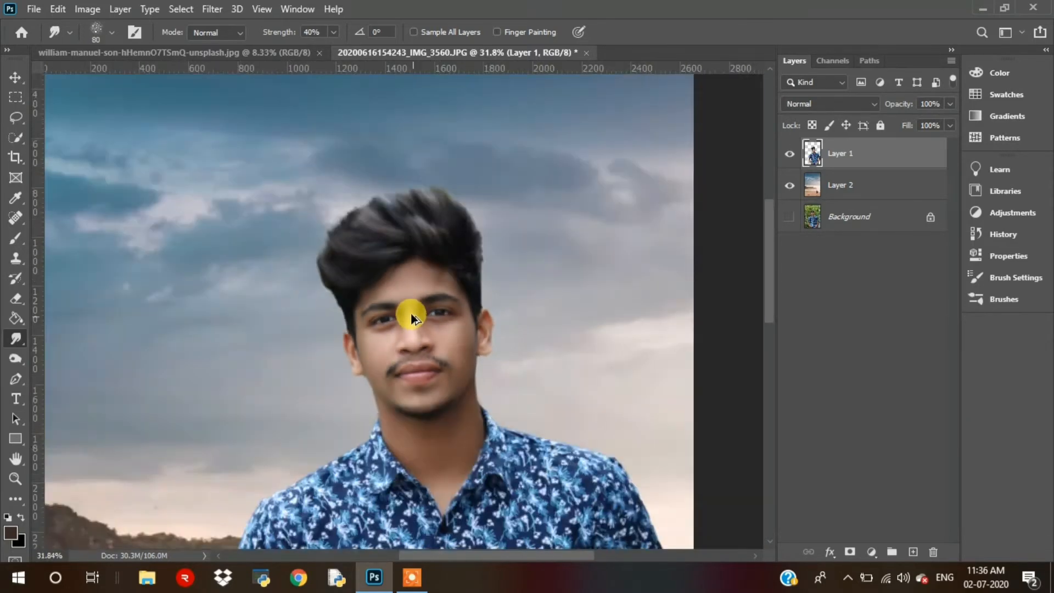
scroll(414, 335, "up", 6)
scroll(422, 377, "down", 6)
scroll(417, 373, "down", 6)
scroll(415, 370, "up", 3)
scroll(420, 372, "down", 1)
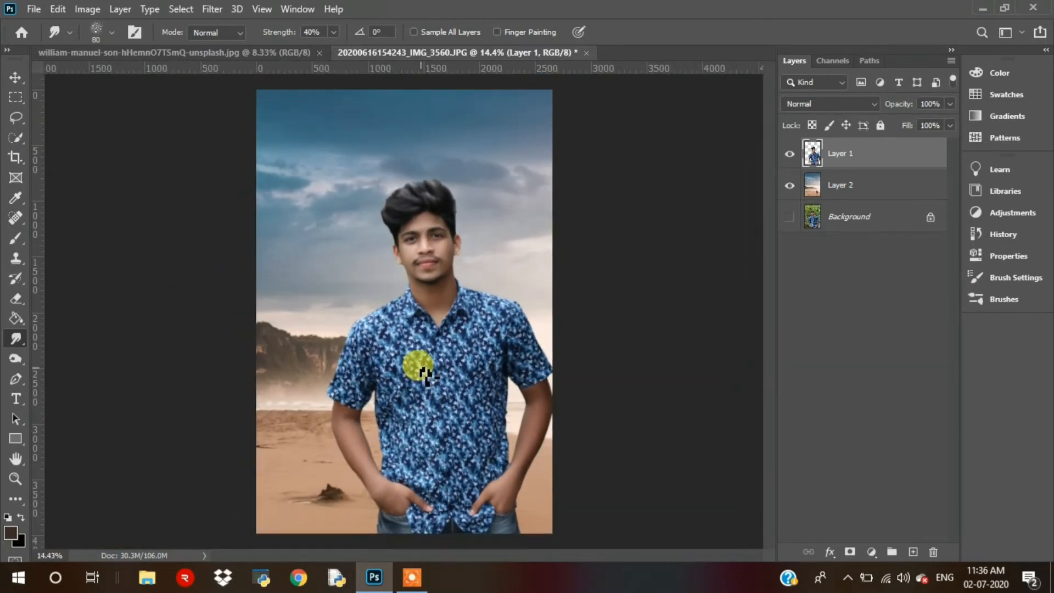
Apply Auto Tone and Auto Color to the cut-out man's layer.
left_click(89, 10)
left_click(115, 71)
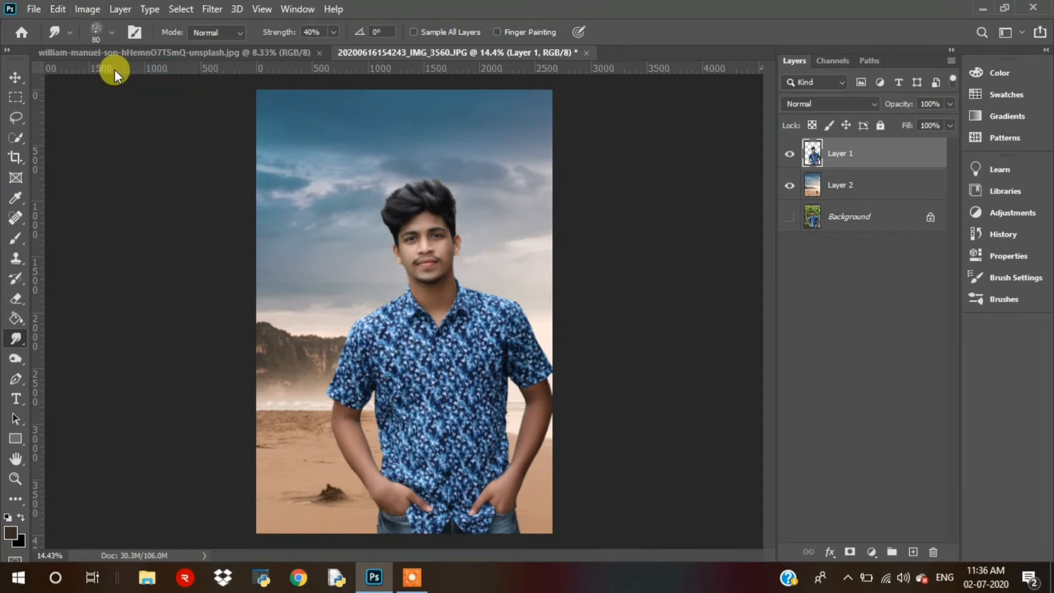
left_click(15, 78)
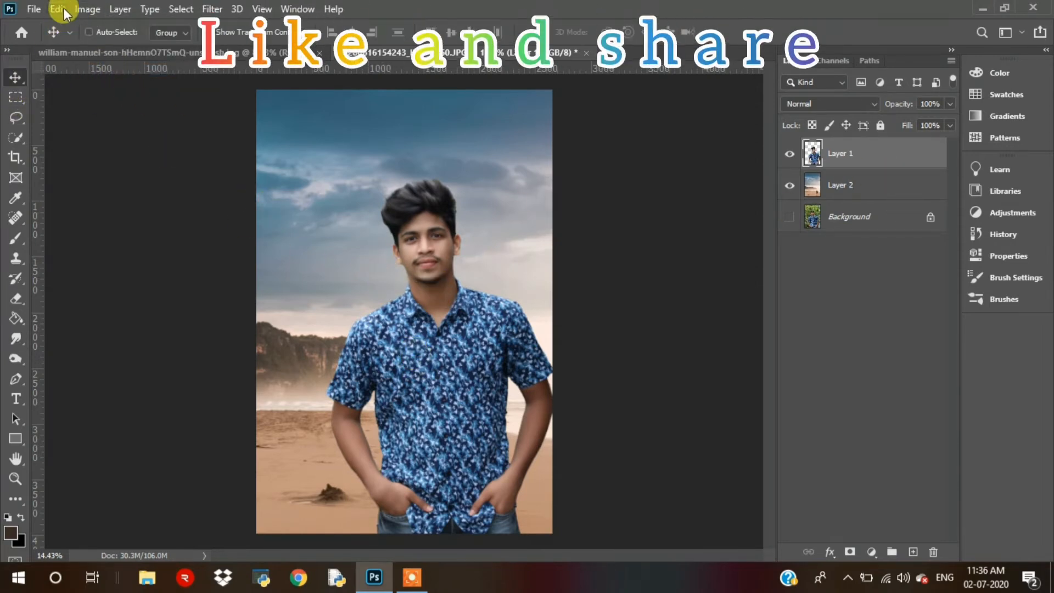
left_click(88, 10)
left_click(99, 100)
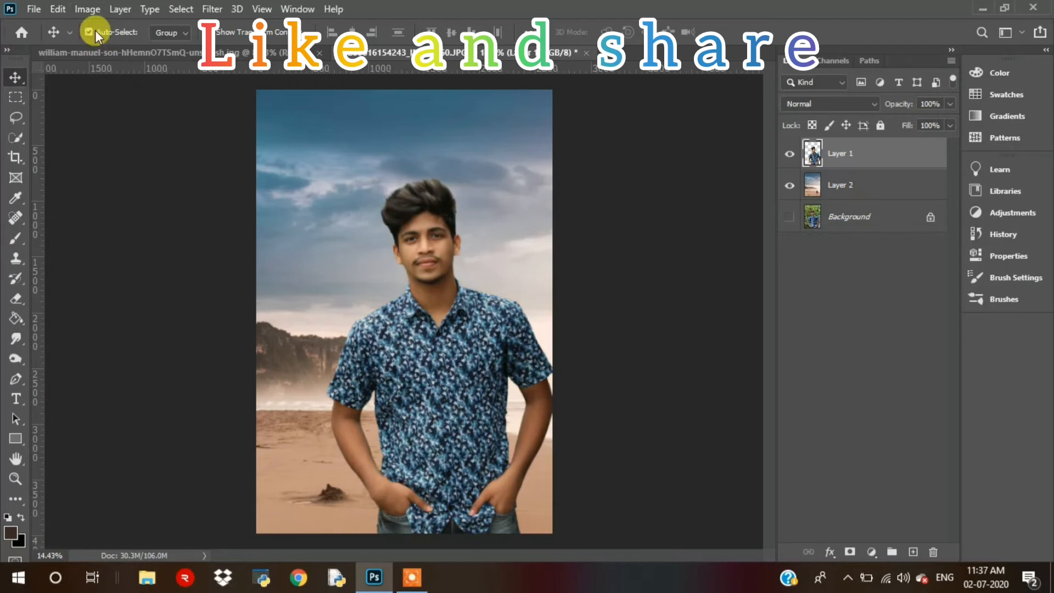
left_click(89, 31)
left_click(88, 10)
left_click(110, 72)
Select the beach background on Layer 2 and apply Auto Tone to it repeatedly.
key("alt+bracketleft")
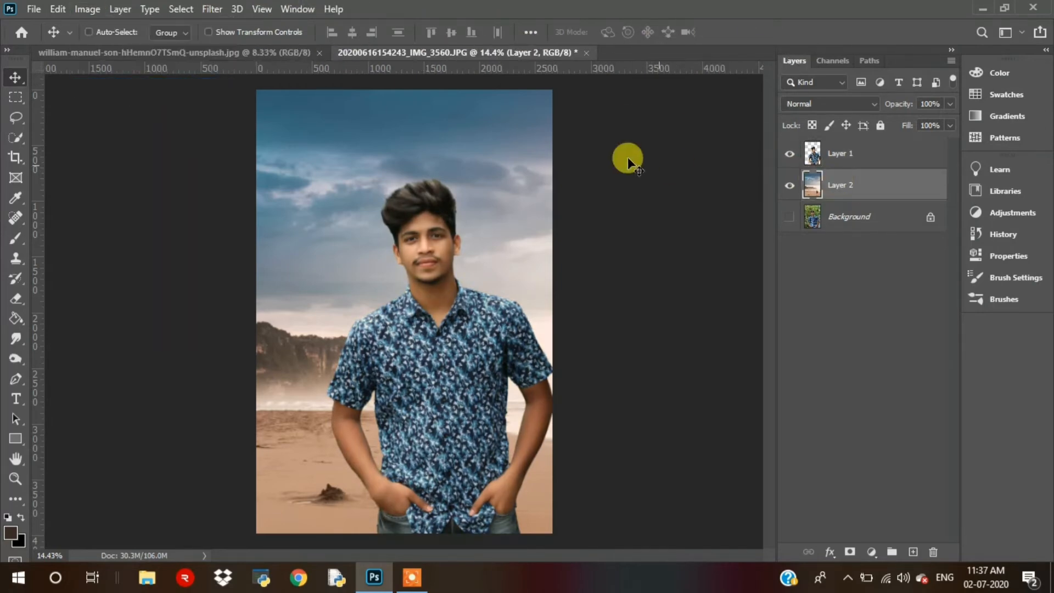
left_click(88, 10)
left_click(110, 71)
left_click(87, 11)
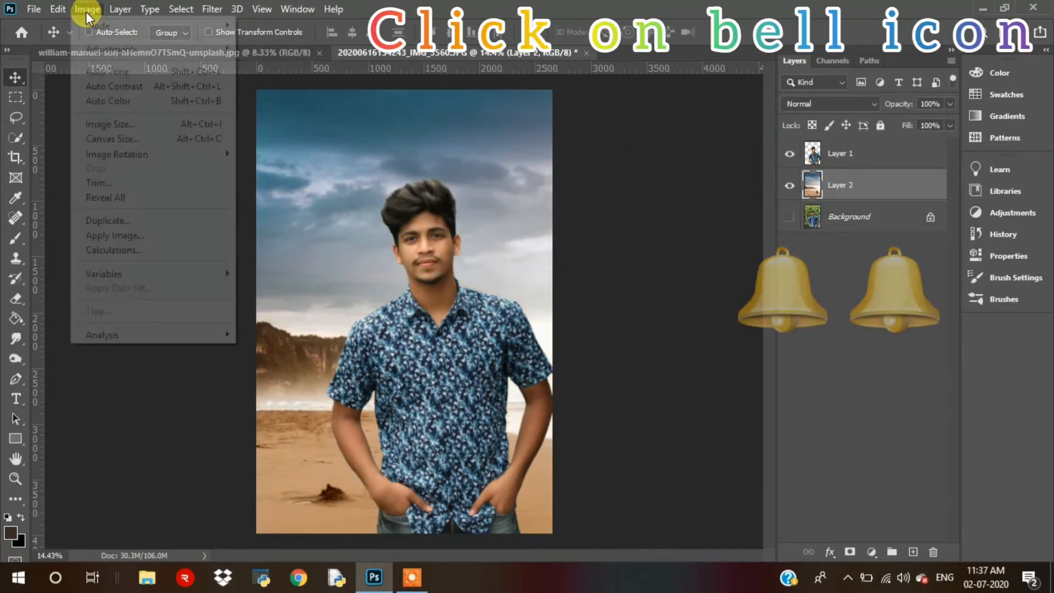
left_click(109, 71)
left_click(87, 10)
left_click(108, 71)
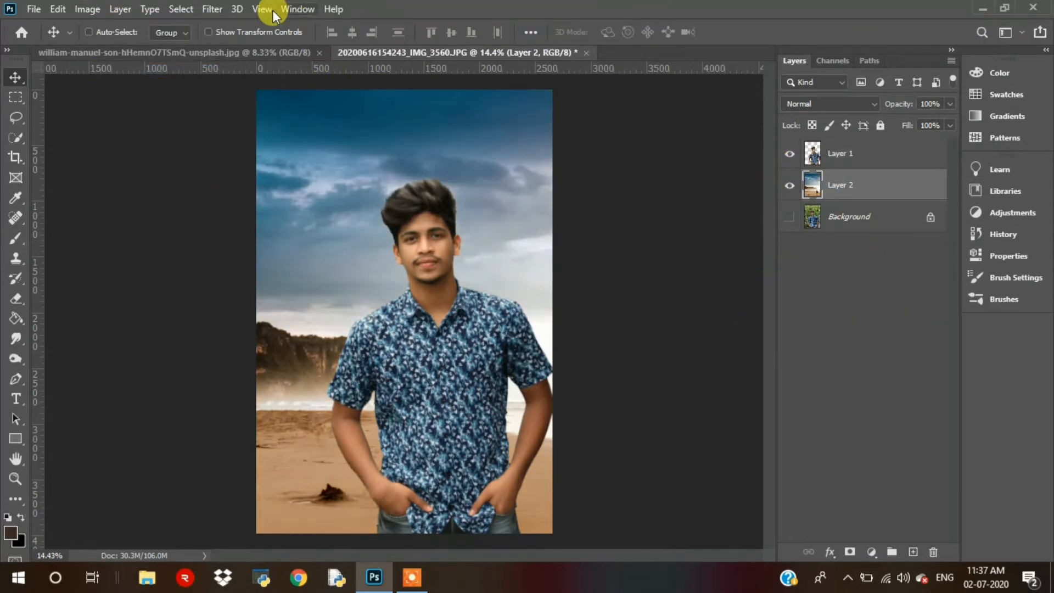
In the Camera Raw filter, raise the Blues luminance, set the post-crop vignetting amount to -28, and apply the adjustments.
left_click(212, 9)
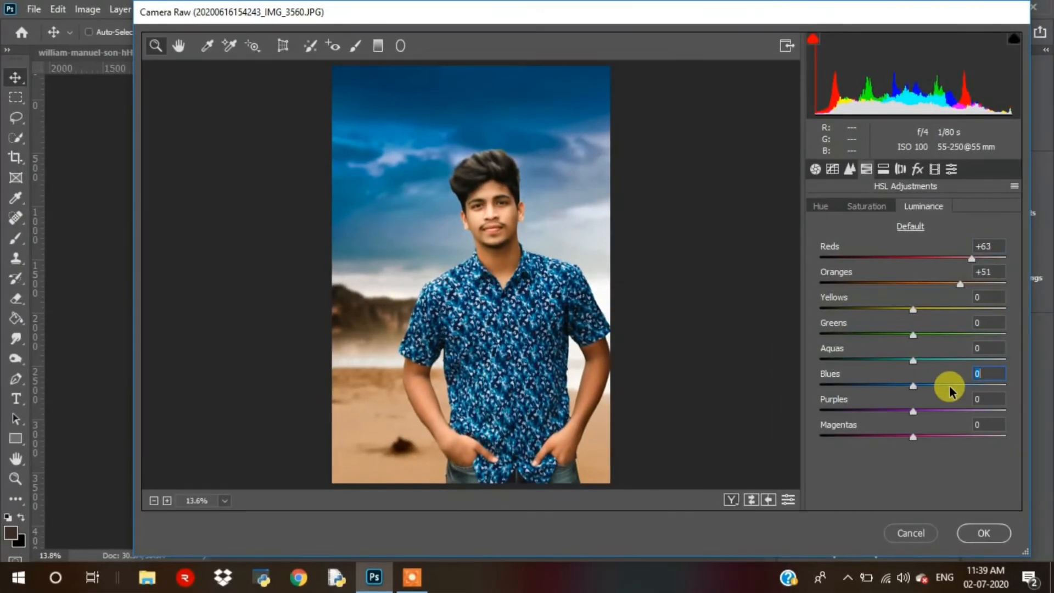
left_click_drag(950, 386, 947, 386)
left_click(918, 169)
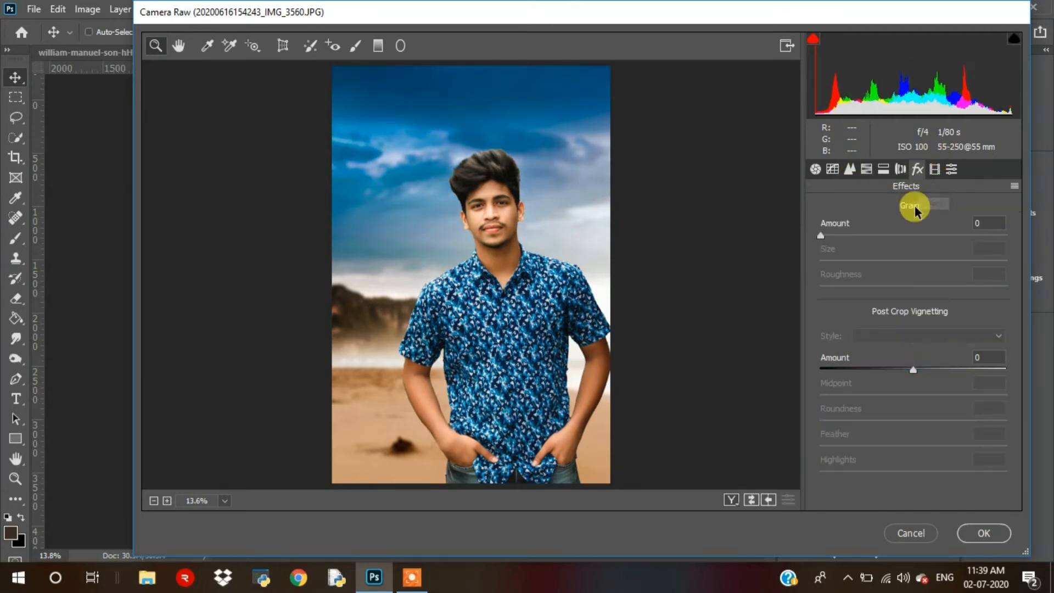
left_click_drag(892, 369, 889, 368)
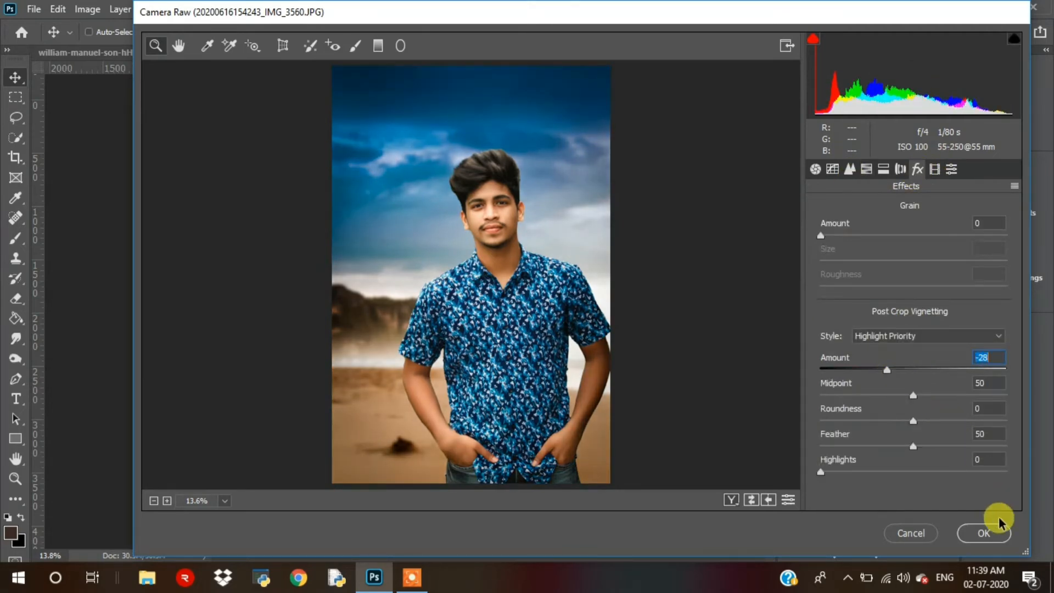
left_click(981, 533)
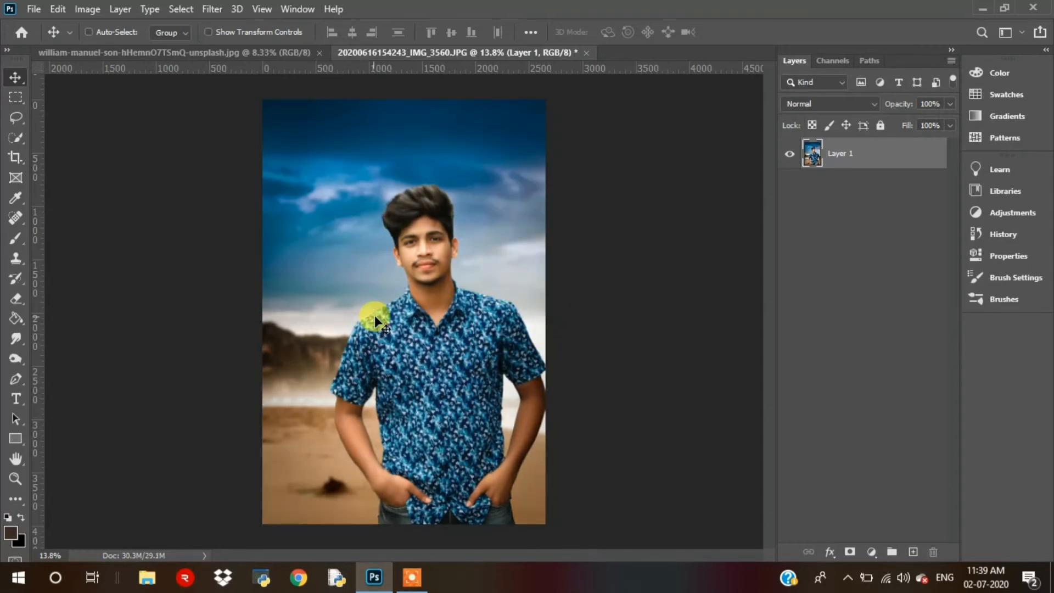
Compare the picture before and after the Camera Raw adjustments.
scroll(383, 304, "up", 5)
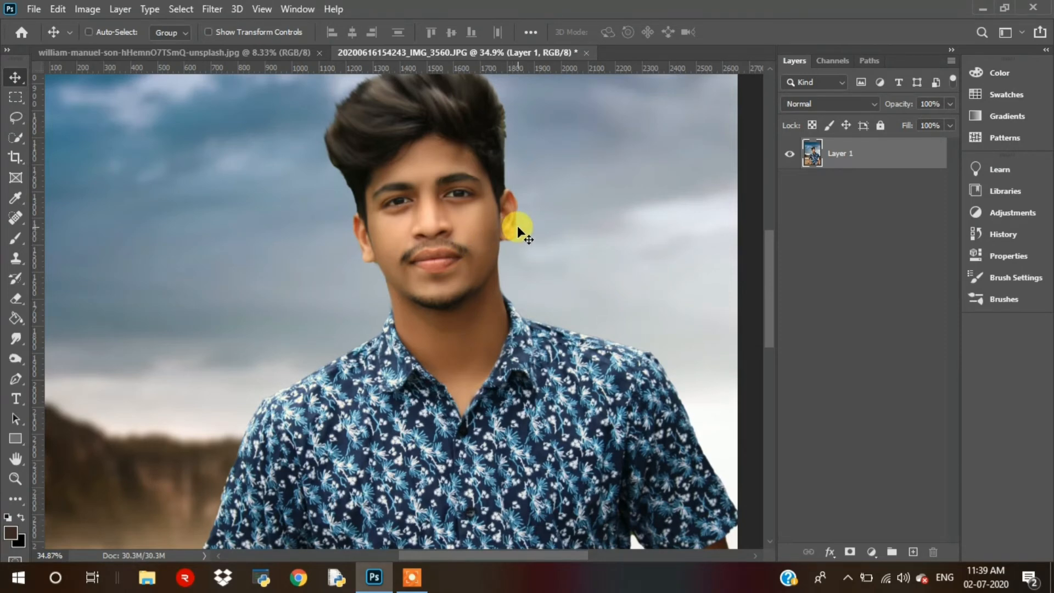
key("ctrl+z")
key("ctrl+0")
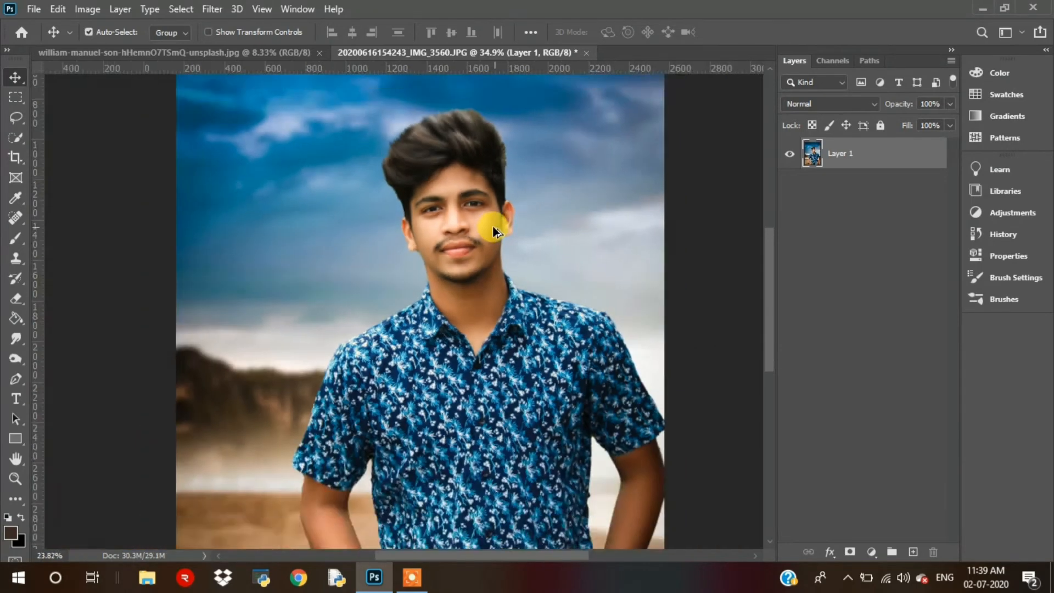
Select the man's face, neck, hair and both arms with the Quick Selection tool.
scroll(493, 230, "up", 2)
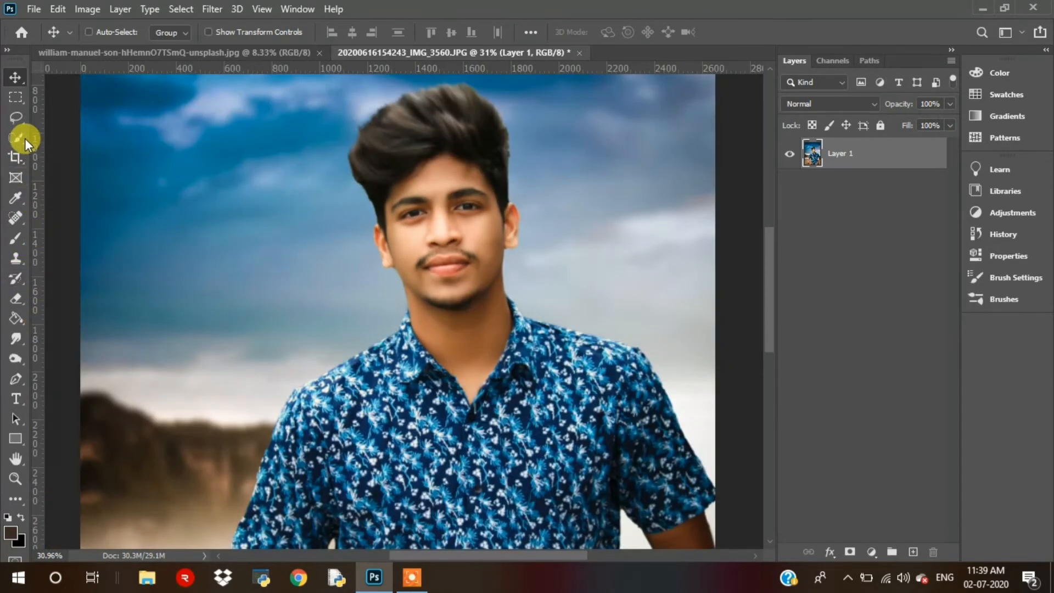
left_click(24, 140)
mouse_move(463, 301)
left_mouse_down()
mouse_move(381, 248)
mouse_move(457, 253)
mouse_move(521, 235)
left_mouse_up()
mouse_move(491, 204)
left_mouse_down()
mouse_move(472, 140)
mouse_move(440, 112)
left_mouse_up()
scroll(431, 241, "down", 3)
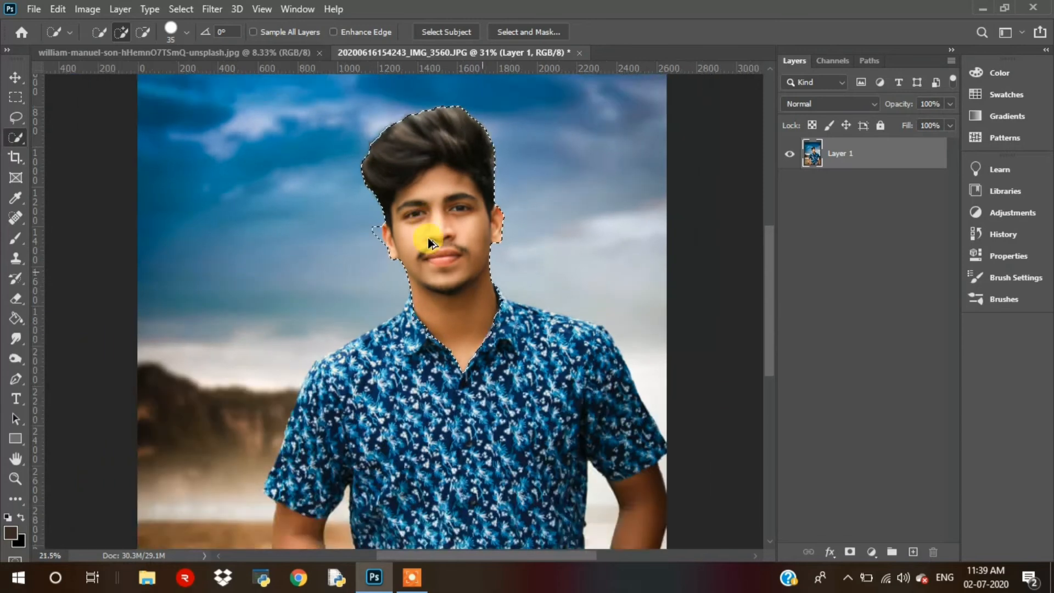
left_click_drag(515, 391, 478, 204)
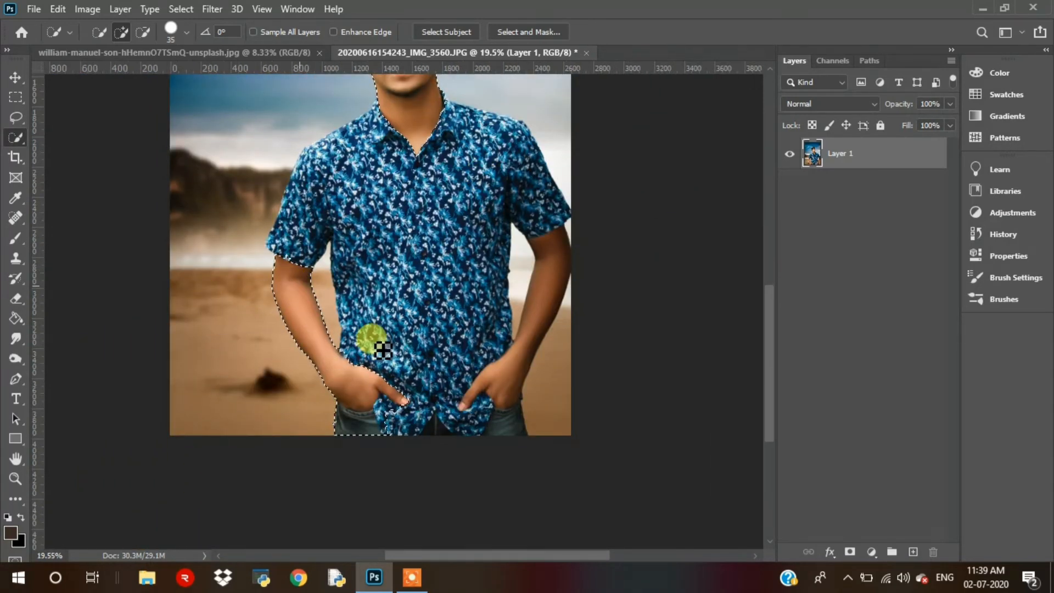
mouse_move(383, 350)
left_mouse_down()
mouse_move(515, 403)
mouse_move(510, 380)
mouse_move(555, 269)
mouse_move(473, 337)
mouse_move(327, 280)
mouse_move(388, 449)
left_mouse_up()
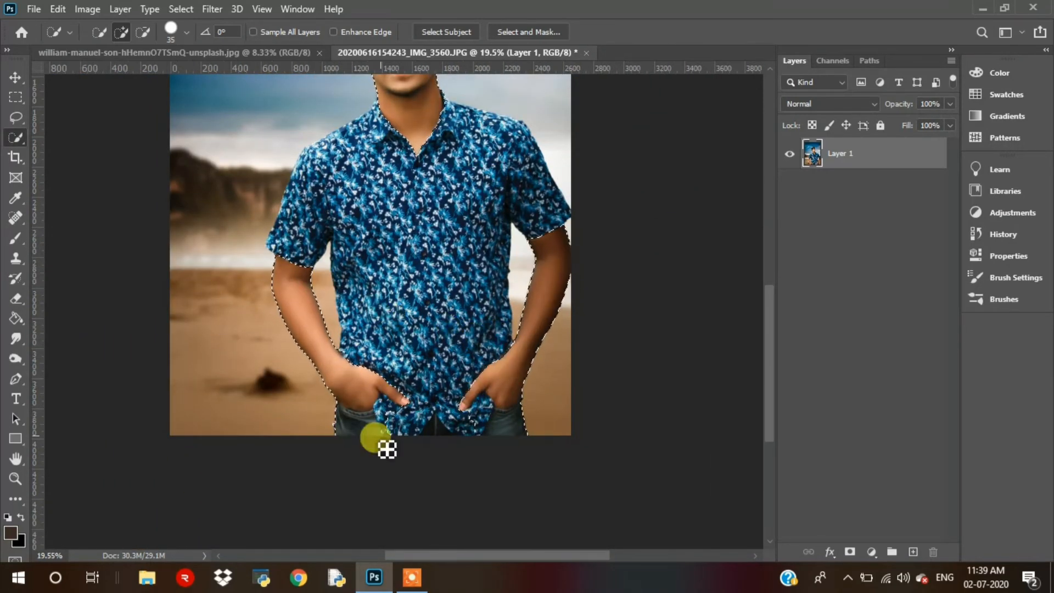
scroll(381, 291, "up", 4)
scroll(387, 366, "down", 3)
Open the Camera Raw filter for the selection, adjust the Oranges saturation, and raise the Reds and Oranges luminance to +21.
left_click(223, 11)
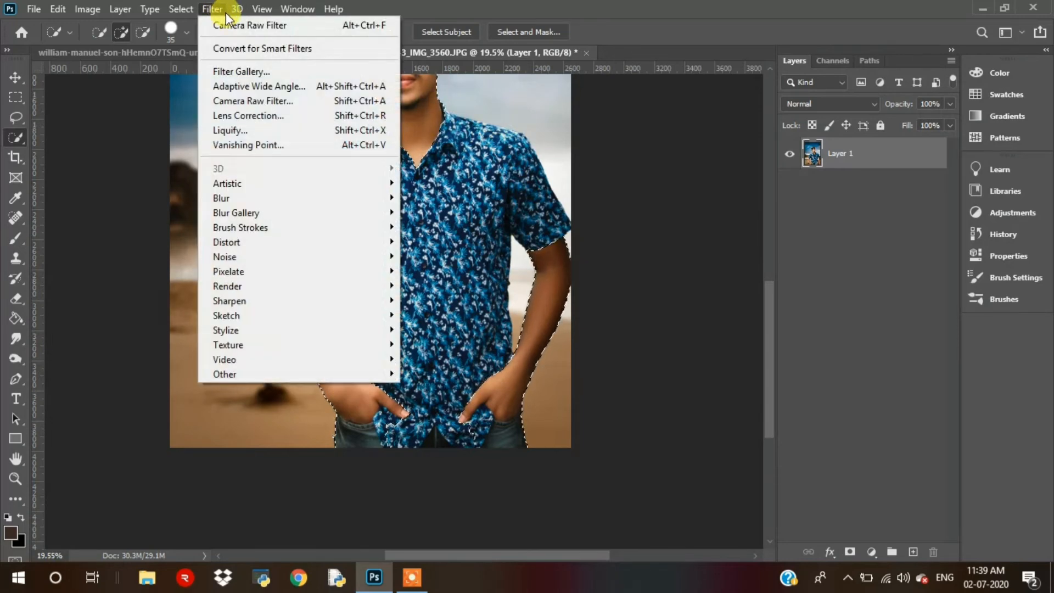
left_click(265, 101)
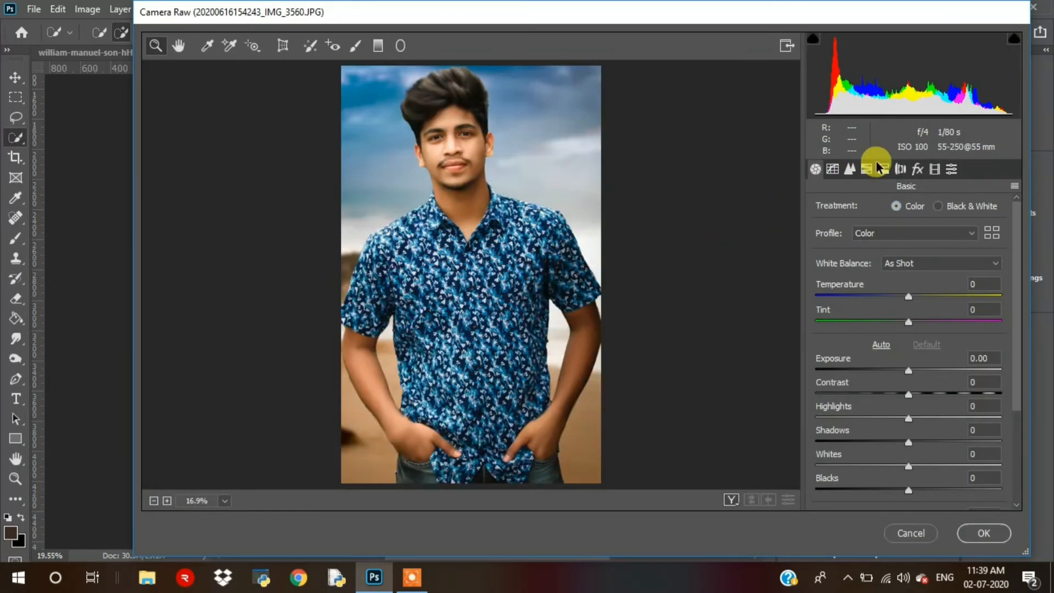
left_click(867, 169)
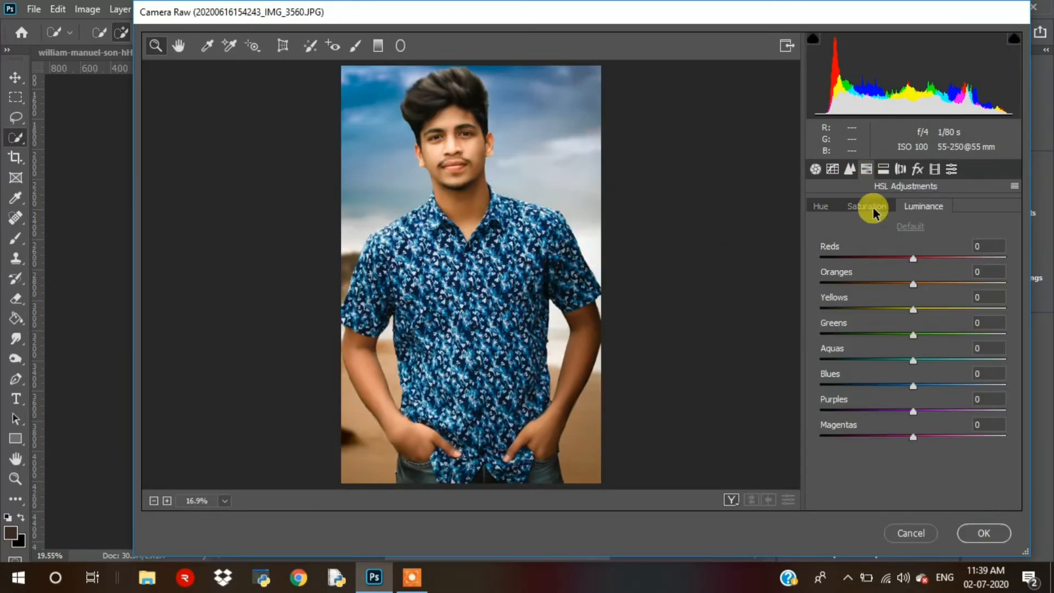
left_click(867, 212)
mouse_move(904, 278)
left_mouse_down()
mouse_move(800, 282)
mouse_move(1007, 288)
mouse_move(923, 286)
left_mouse_up()
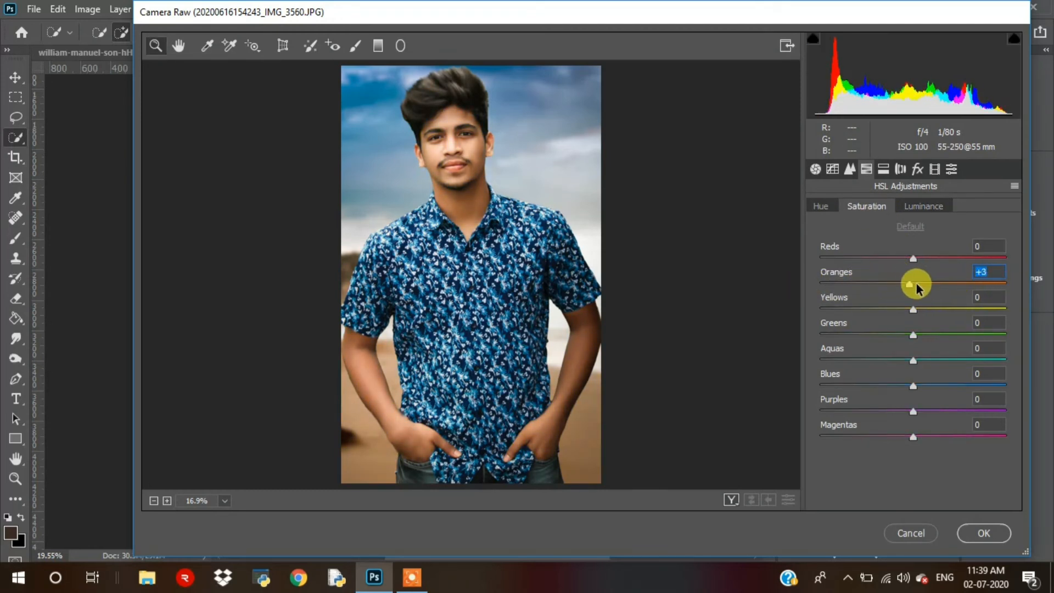
left_click(923, 207)
left_click_drag(930, 282, 935, 285)
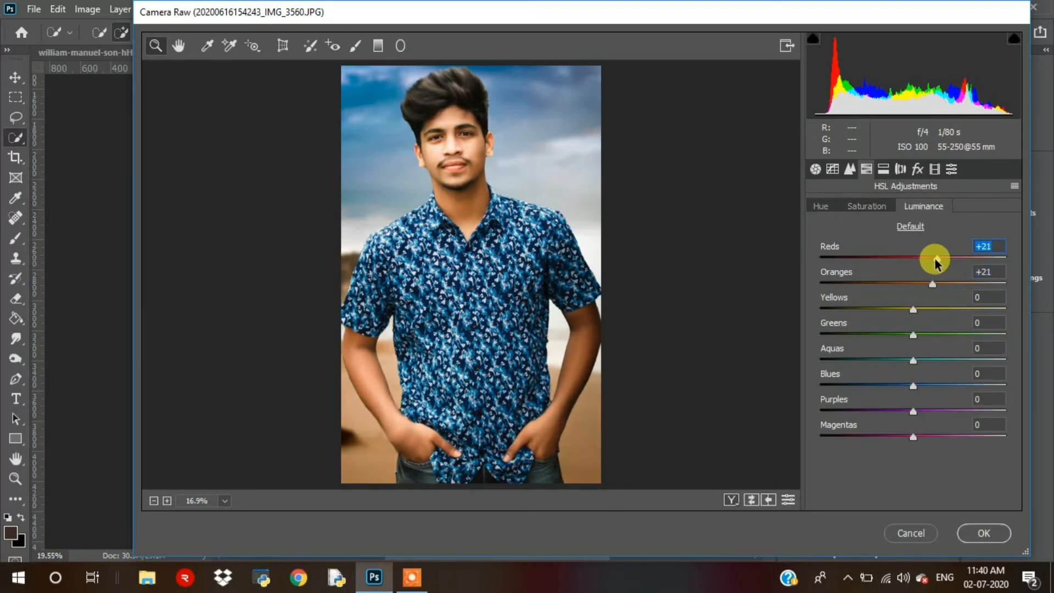
Adjust the selection's tone curve to Highlights -20, Lights +13 and Darks +27.
left_click(838, 169)
scroll(918, 423, "down", 1)
left_click_drag(907, 424, 922, 454)
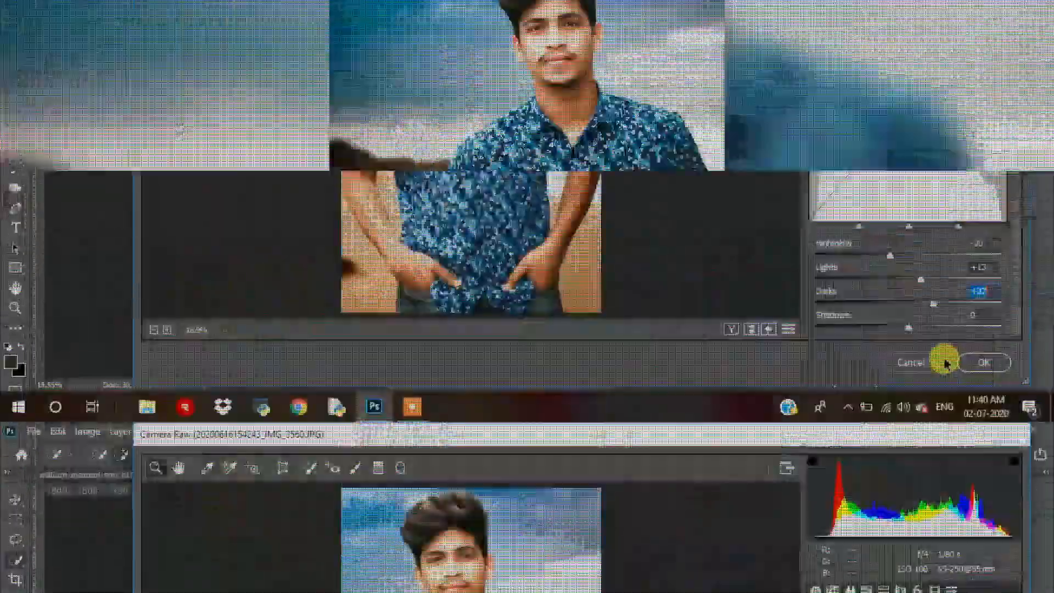